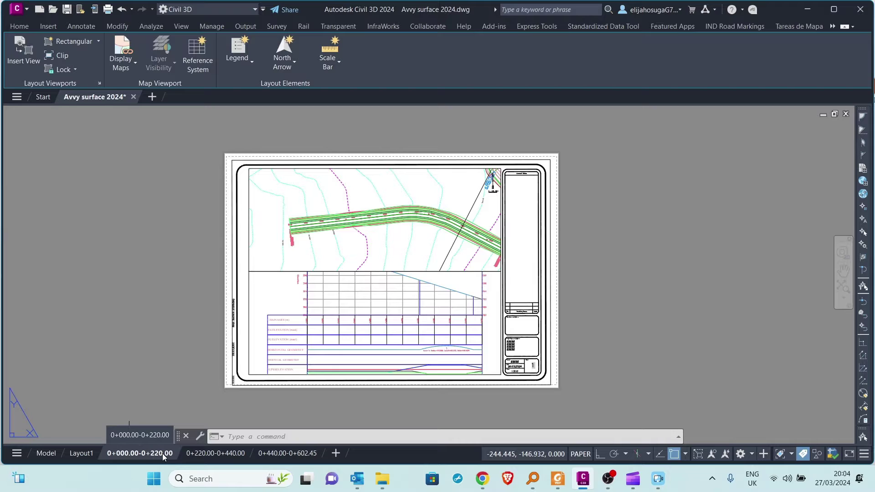
Step: Examine the profile viewport and its data band rows on the 0+000.00-0+220.00 sheet
mouse_move(181, 461)
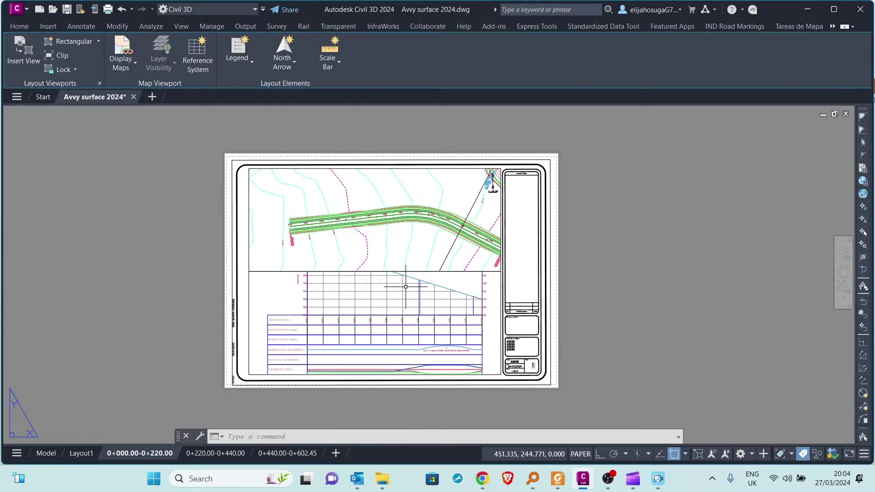
scroll(406, 287, "up", 3)
scroll(394, 286, "down", 3)
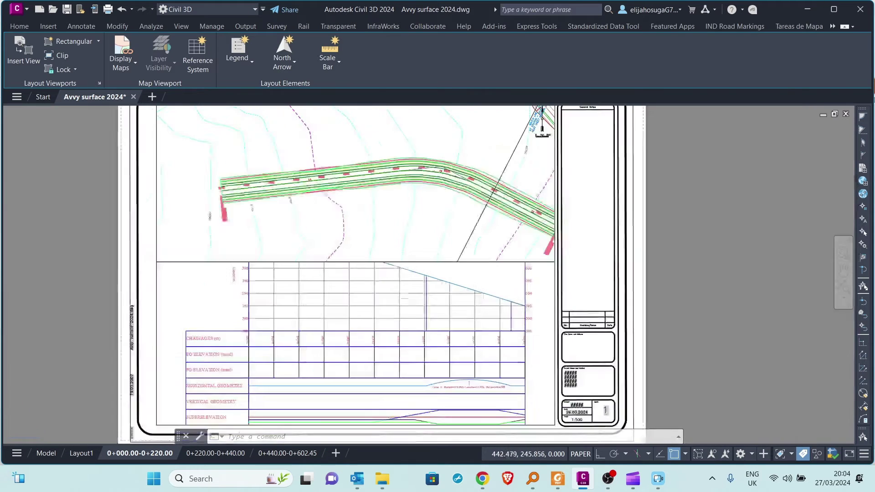
middle_click_drag(394, 286, 420, 285)
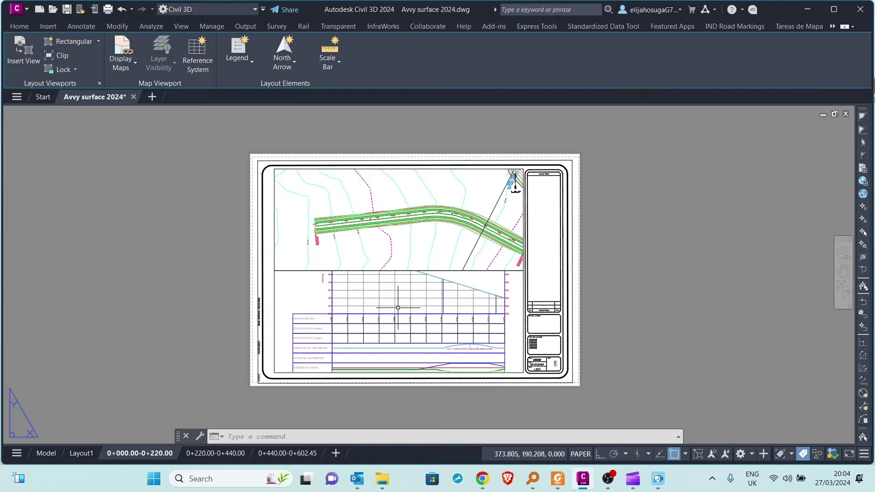
scroll(372, 296, "up", 2)
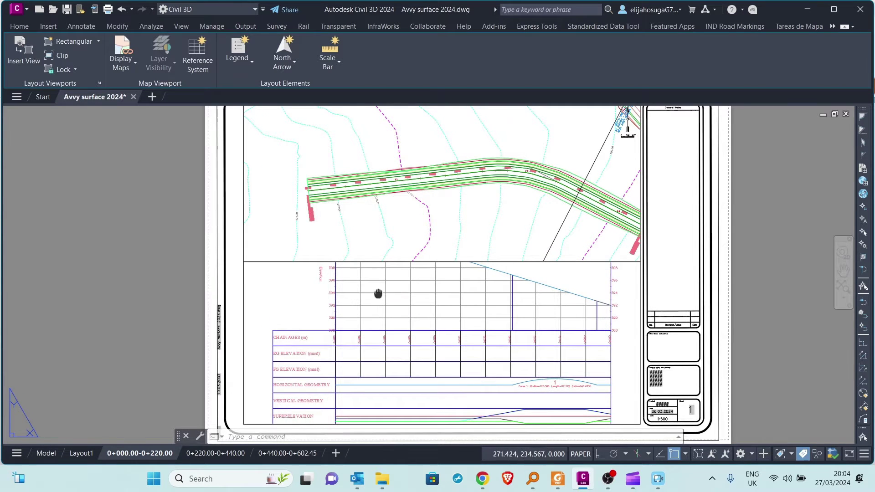
middle_click_drag(378, 294, 401, 328)
scroll(541, 341, "up", 3)
scroll(334, 283, "down", 2)
middle_click_drag(334, 283, 285, 268)
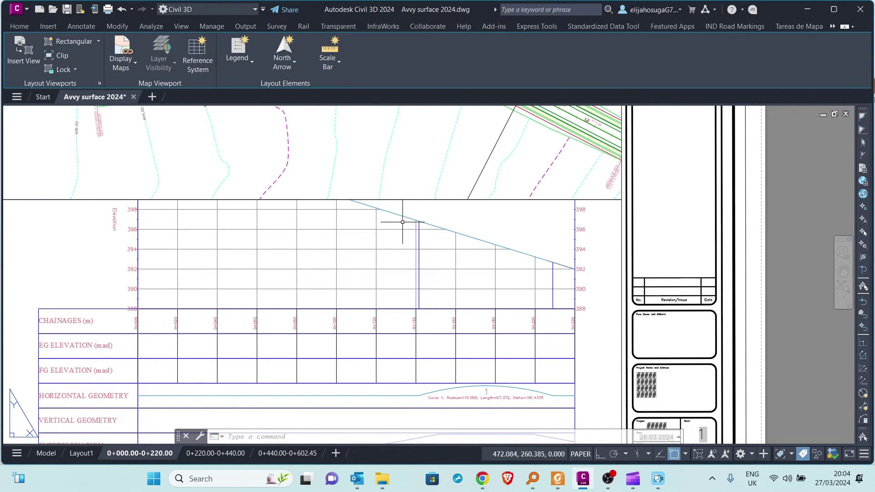
scroll(337, 276, "down", 4)
middle_click_drag(248, 279, 395, 284)
scroll(394, 285, "up", 4)
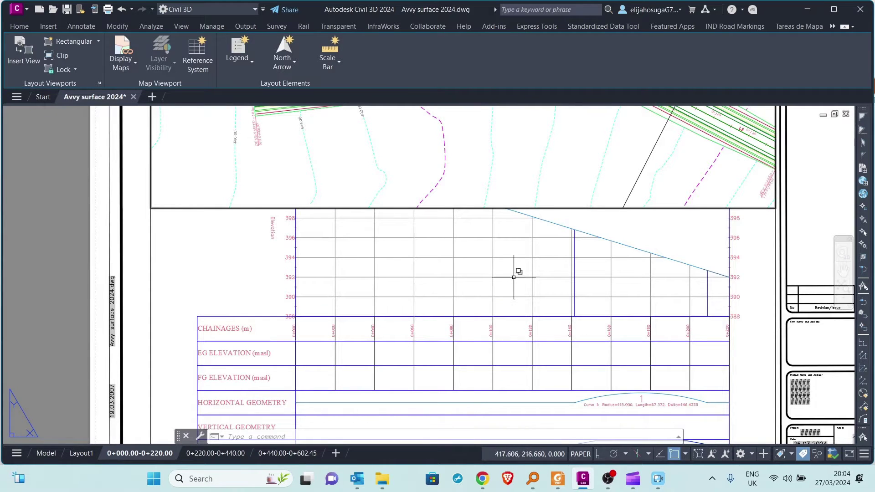
scroll(528, 254, "down", 2)
scroll(629, 279, "up", 2)
scroll(652, 274, "down", 5)
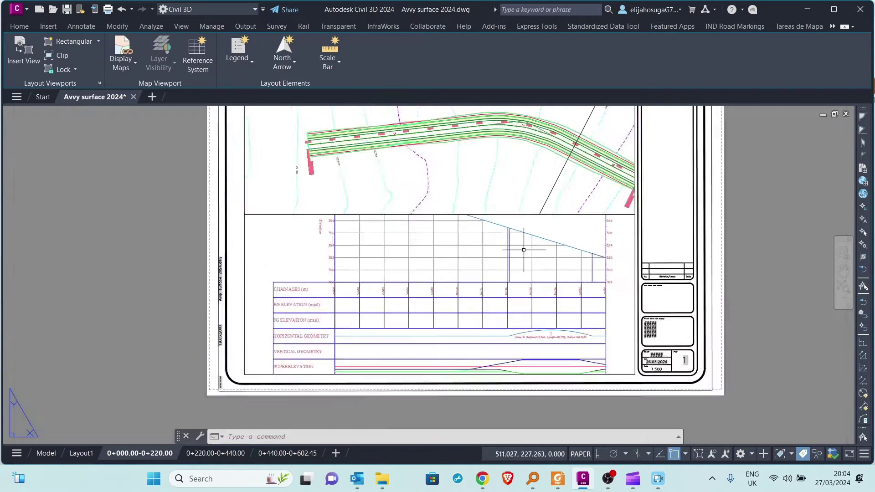
Step: Inspect how the plan and profile viewports fit together inside the sheet's border
scroll(474, 237, "up", 3)
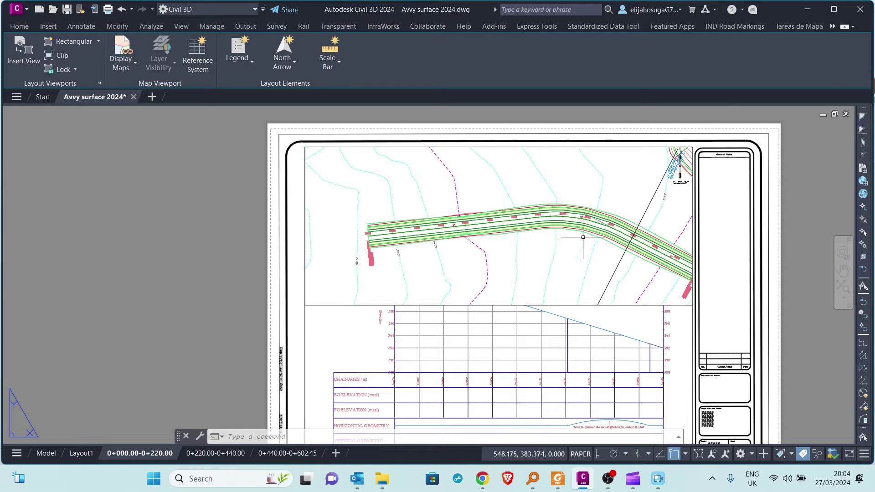
scroll(518, 356, "down", 1)
scroll(404, 322, "up", 1)
scroll(319, 301, "up", 3)
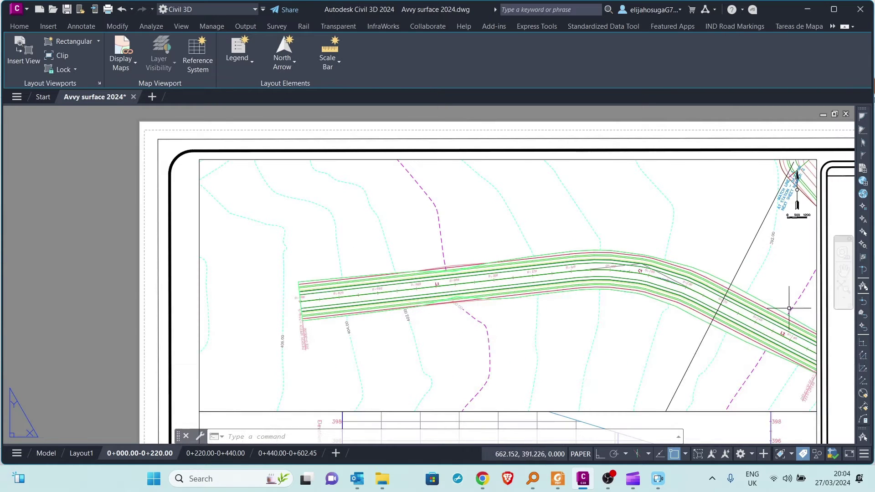
scroll(596, 357, "down", 4)
scroll(417, 259, "up", 6)
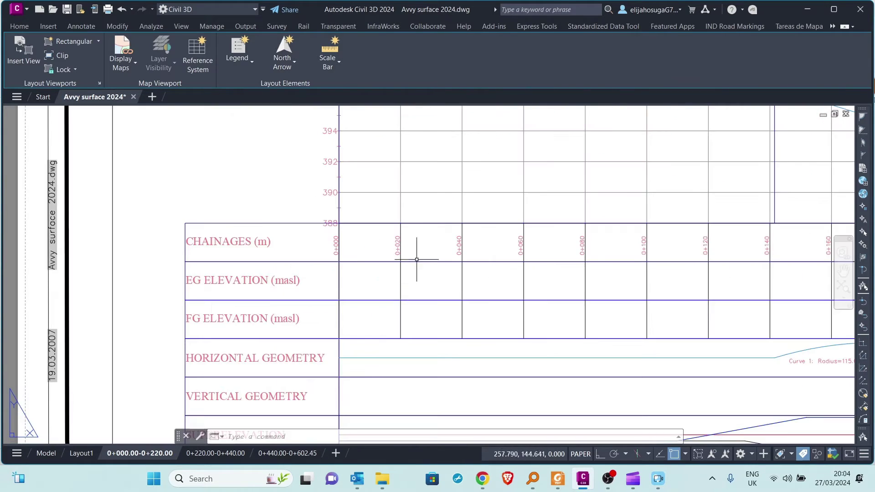
scroll(417, 260, "down", 5)
scroll(410, 230, "up", 4)
scroll(389, 218, "down", 2)
middle_click_drag(389, 218, 412, 296)
middle_click_drag(446, 345, 405, 245)
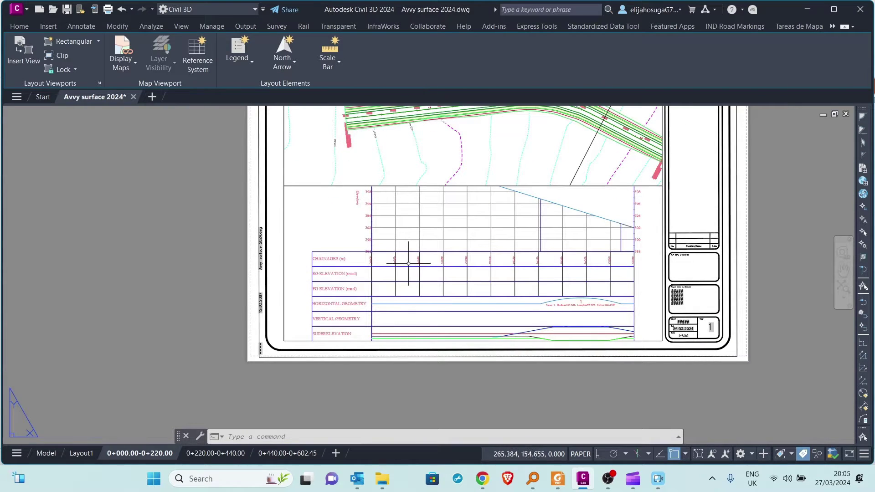
middle_click_drag(440, 249, 498, 302)
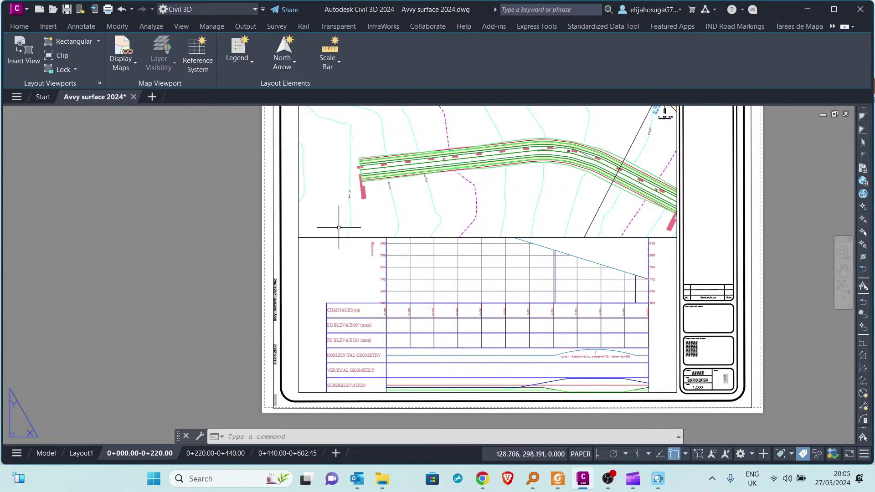
middle_click_drag(514, 226, 524, 277)
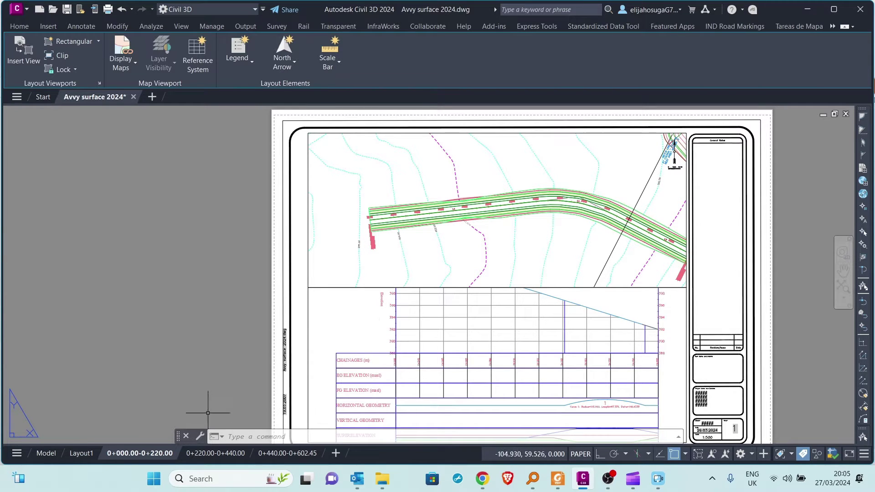
middle_click_drag(544, 332, 475, 263)
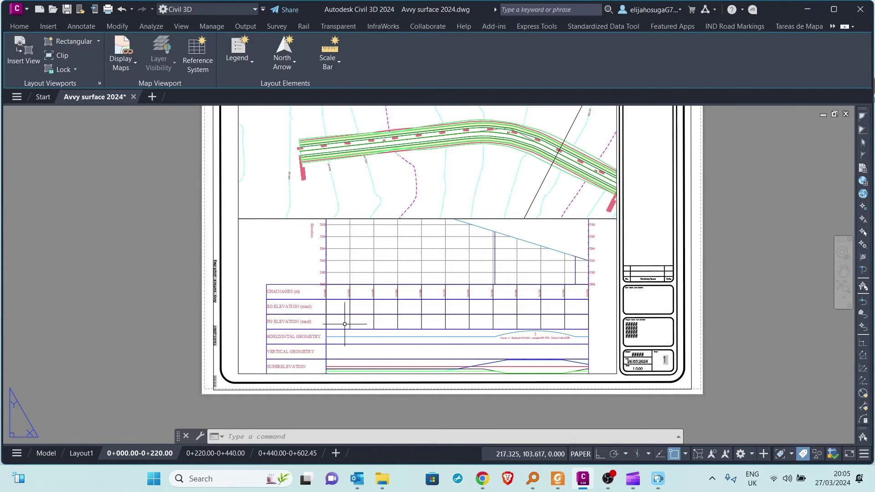
Step: Compare the first Lower Eastern alignment profile view in model space with its 0+000.00-0+220.00 sheet
left_click(46, 453)
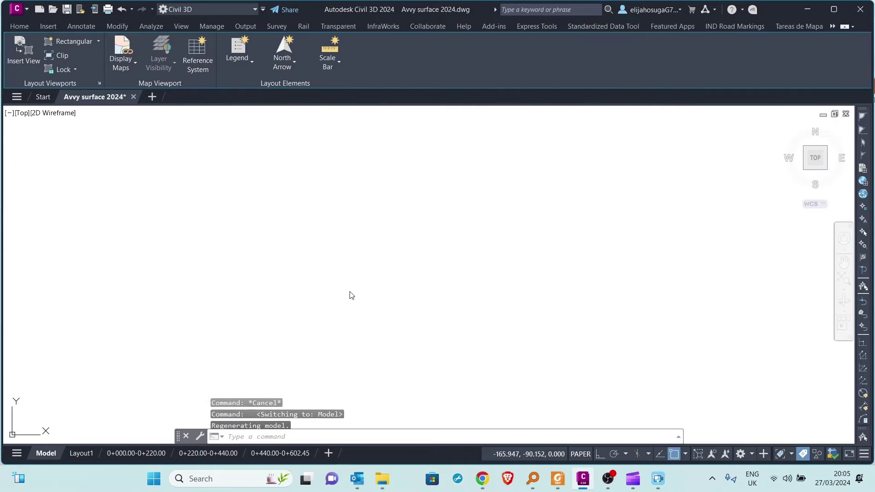
scroll(439, 196, "down", 1)
scroll(390, 244, "up", 3)
scroll(463, 253, "down", 2)
scroll(463, 252, "up", 1)
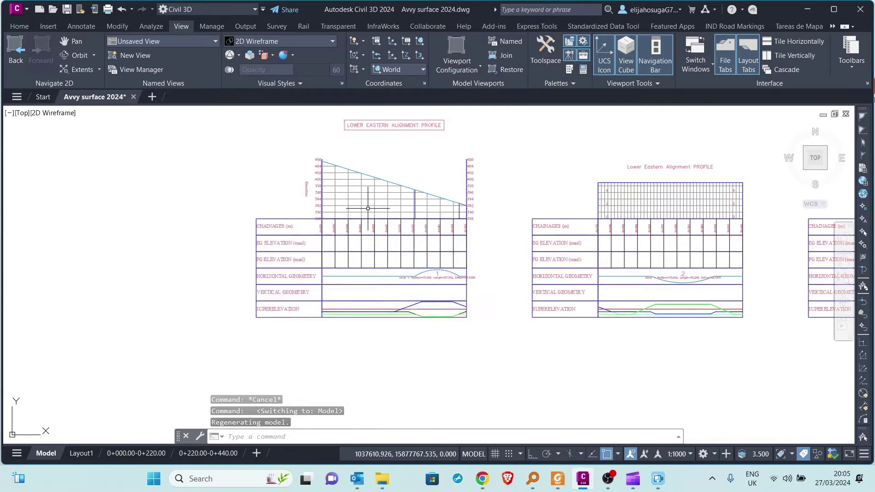
scroll(398, 244, "down", 4)
scroll(398, 244, "up", 4)
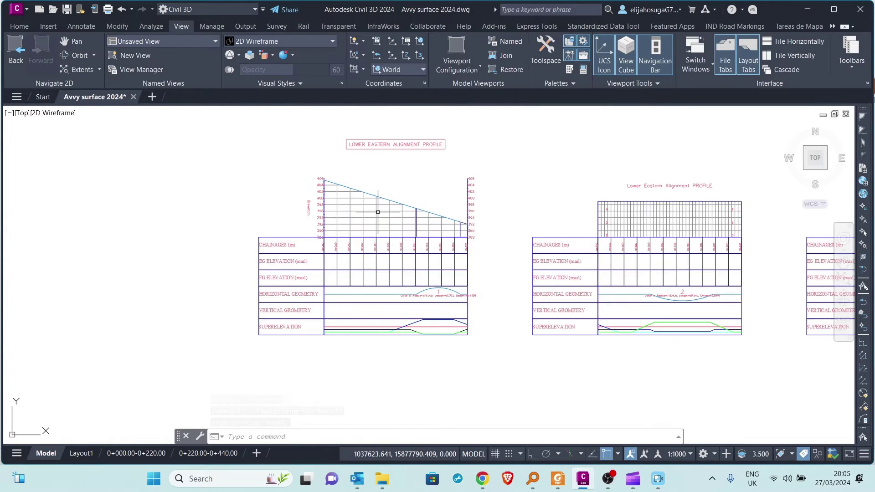
left_click(137, 453)
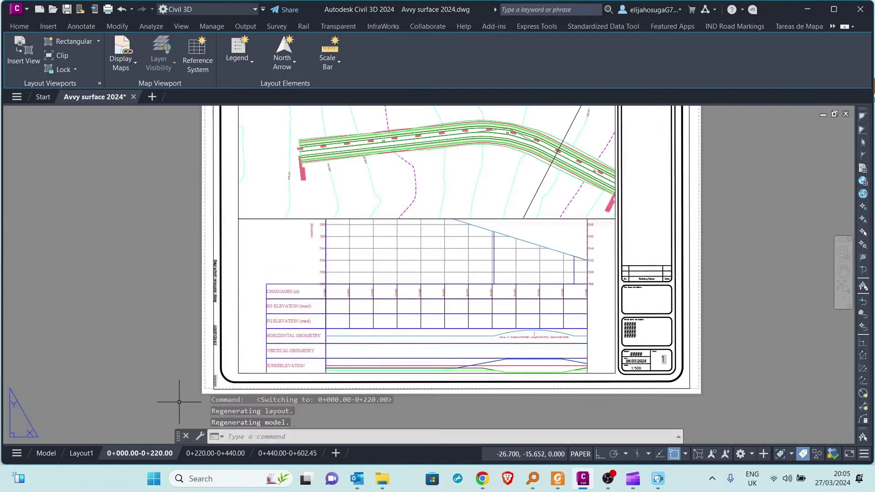
left_click(46, 453)
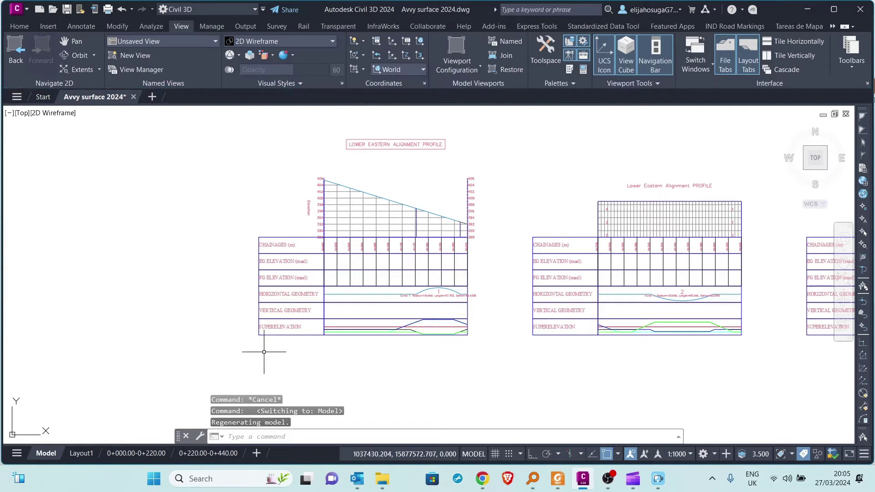
Step: Open the elevation properties of the first Lower Eastern profile view and enable Split profile view
left_click(378, 219)
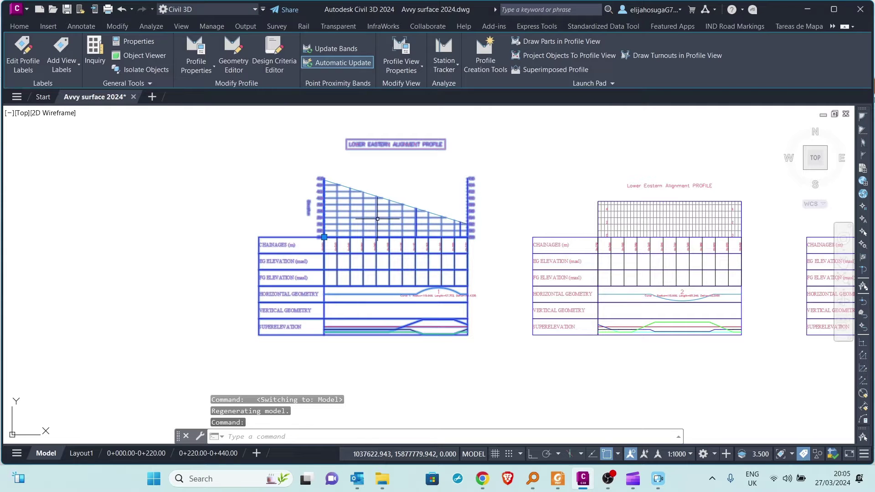
right_click(378, 219)
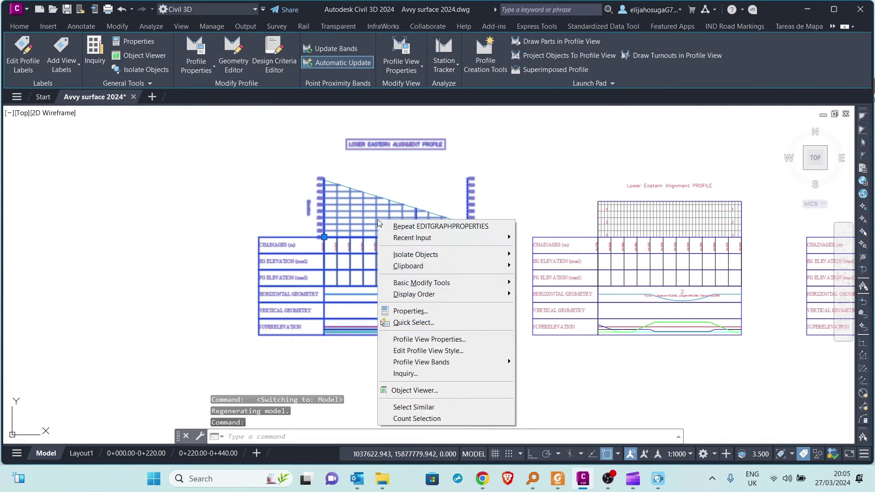
left_click(423, 339)
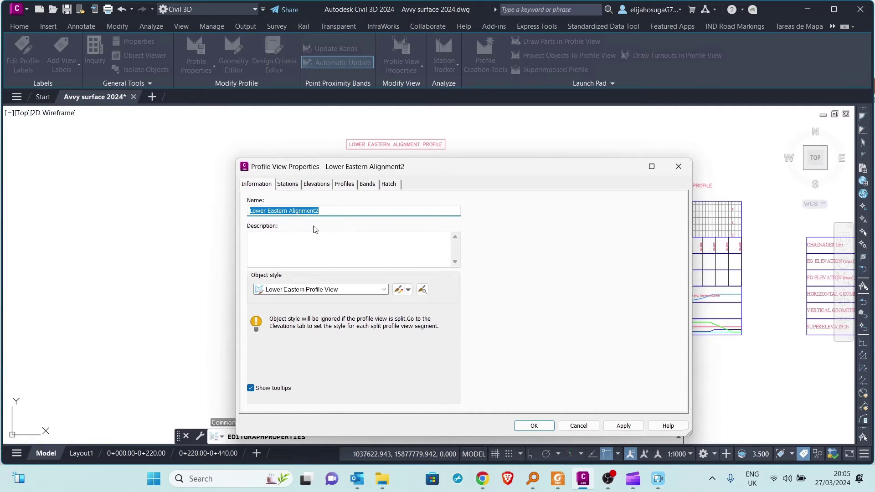
left_click_drag(473, 169, 472, 129)
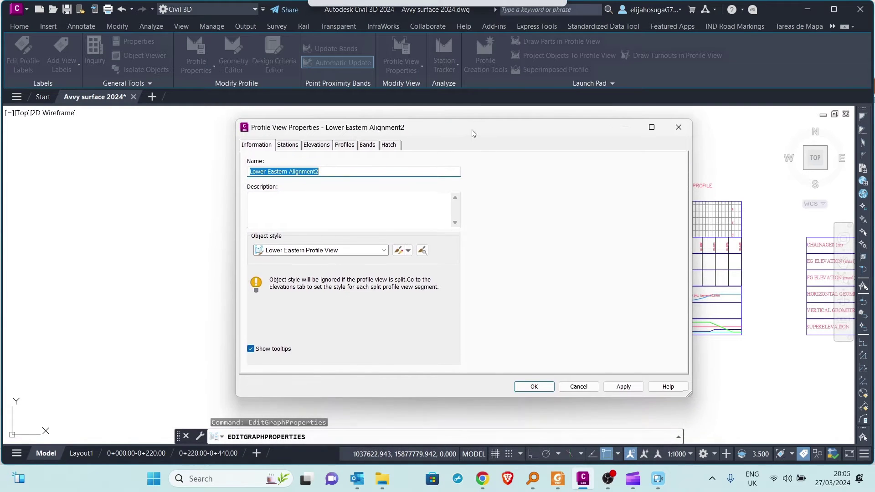
left_click(311, 146)
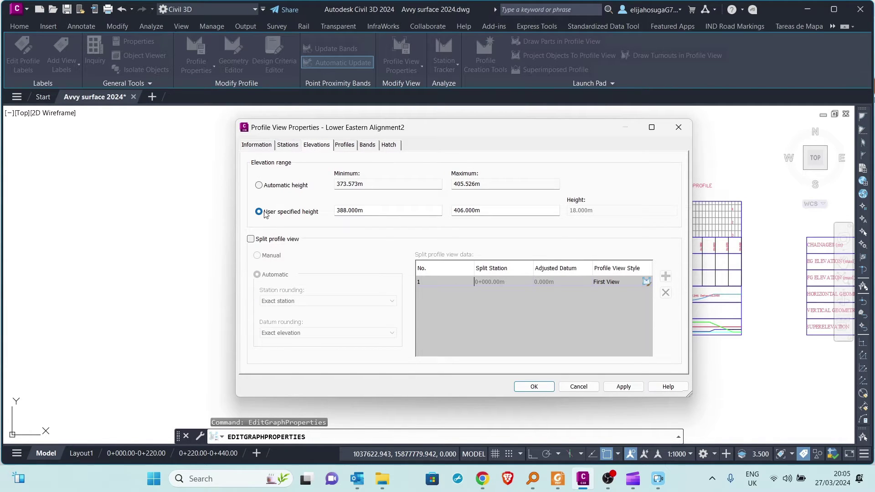
left_click(250, 240)
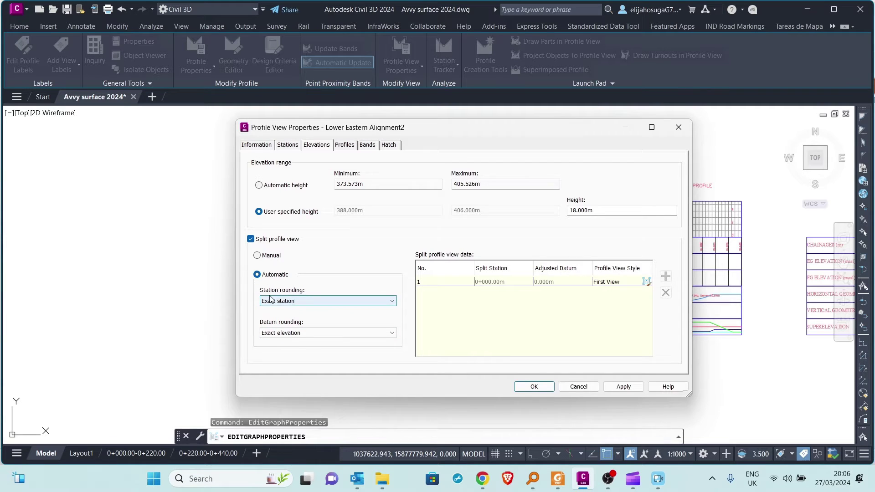
Step: Review the station rounding and datum rounding choices for the automatic profile view split
left_click(306, 301)
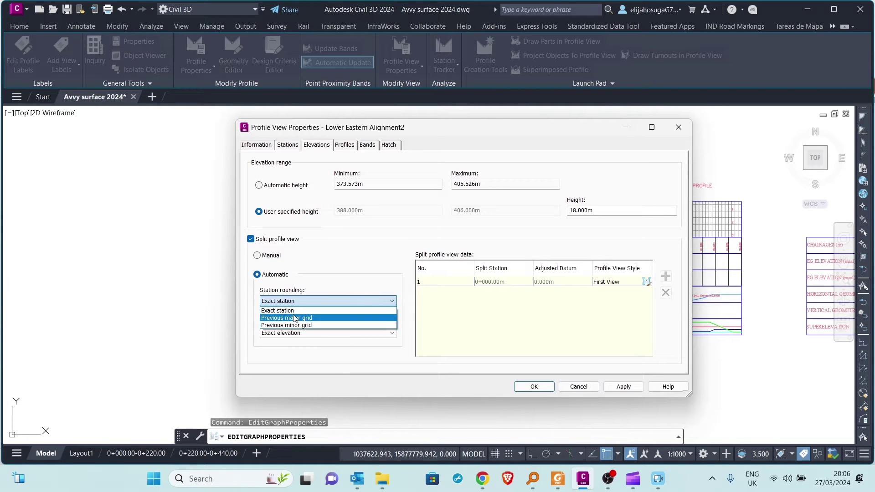
left_click(325, 299)
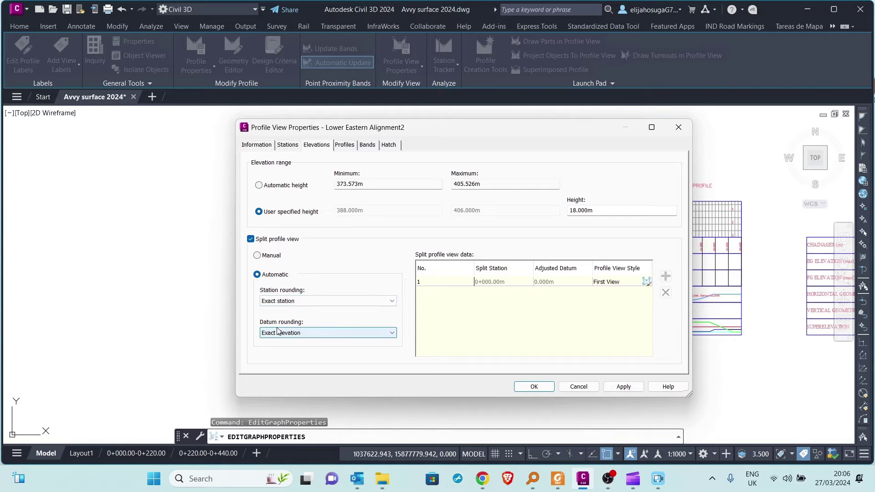
left_click(294, 337)
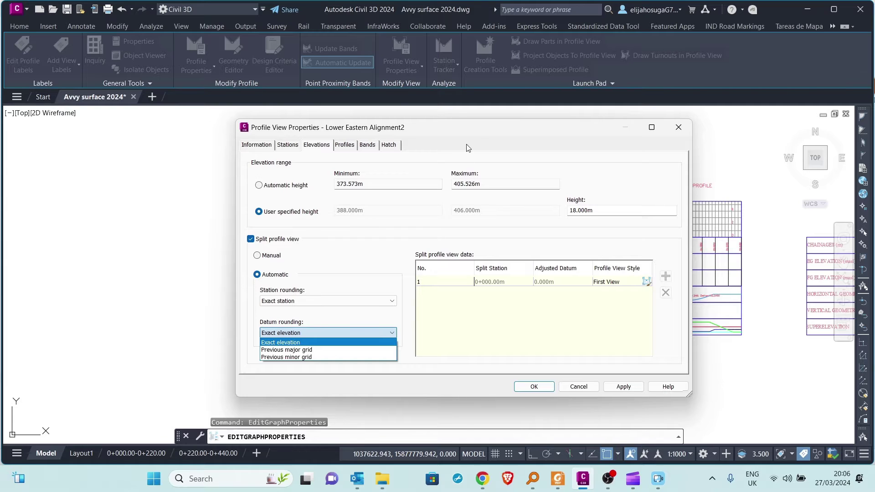
left_click(476, 133)
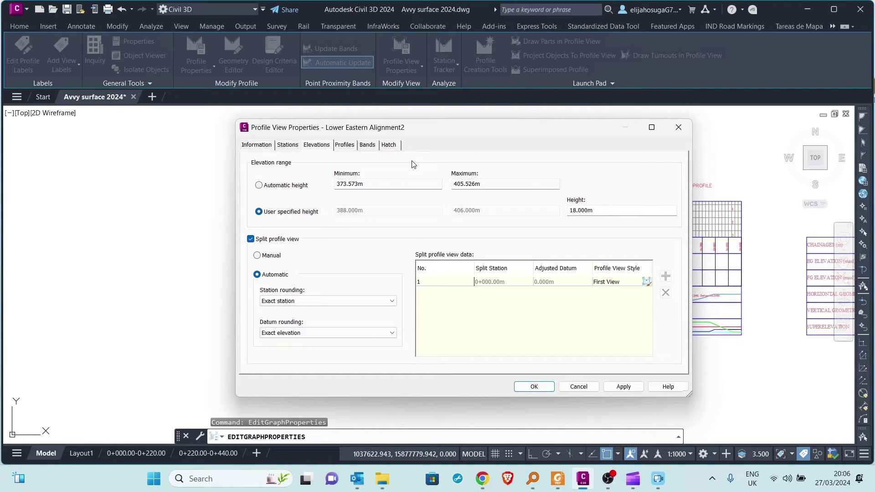
left_click(295, 332)
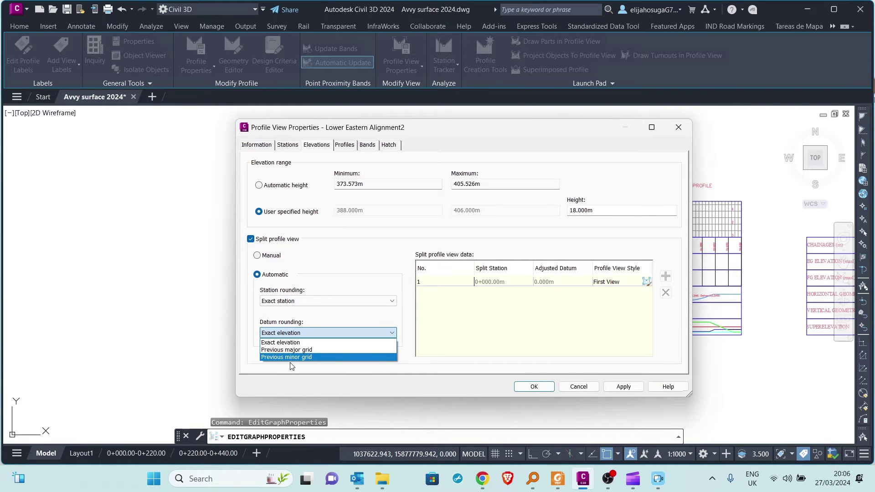
left_click(334, 333)
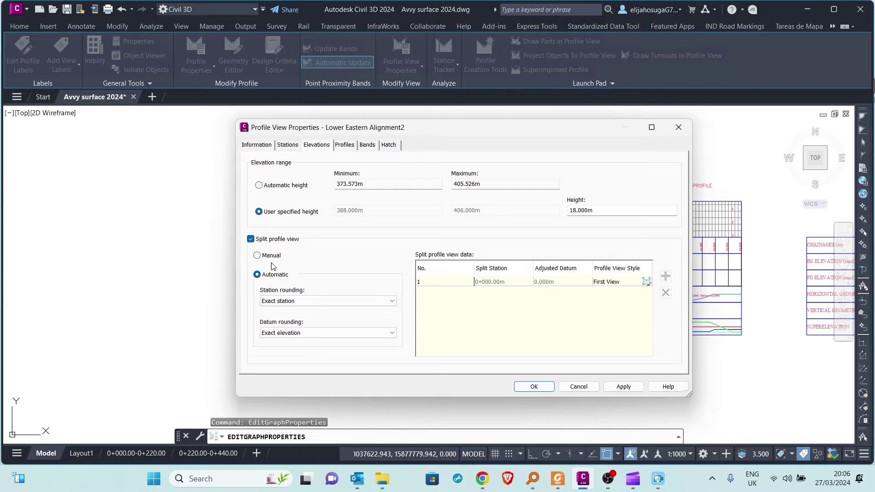
Step: Switch the profile view split to Manual and add a split at station 0+100.00
left_click(257, 256)
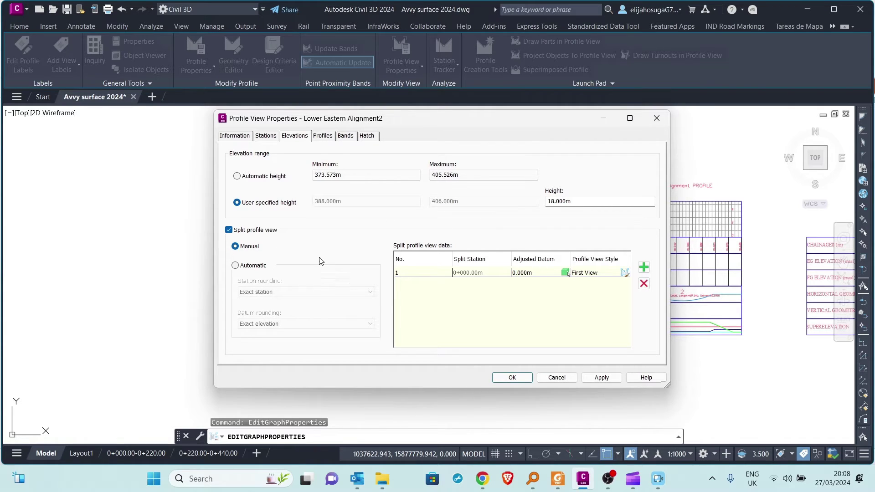
left_click(642, 268)
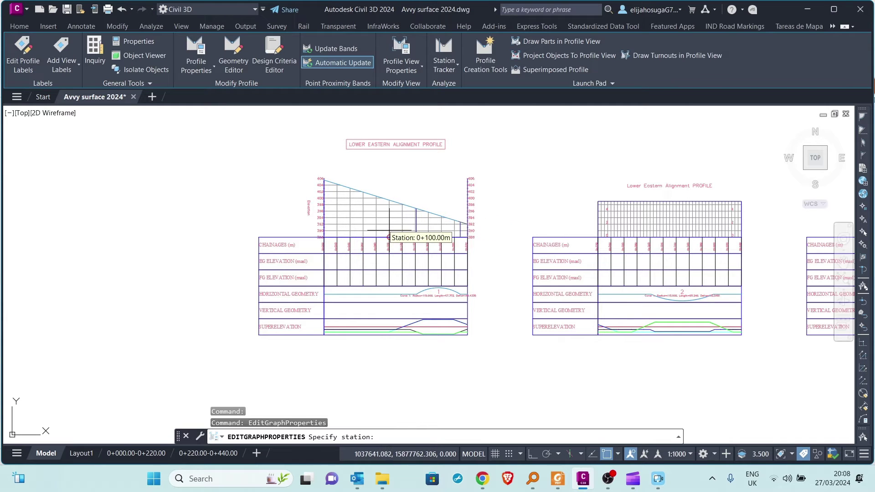
scroll(401, 224, "up", 5)
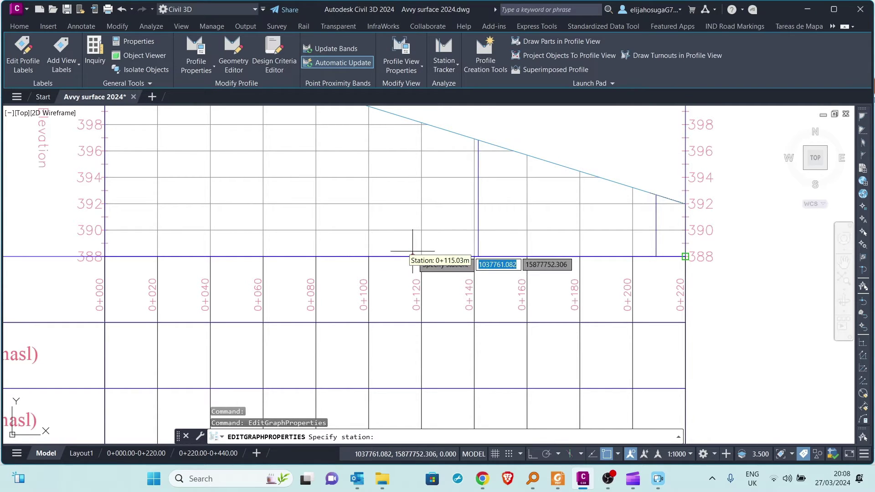
left_click(369, 256)
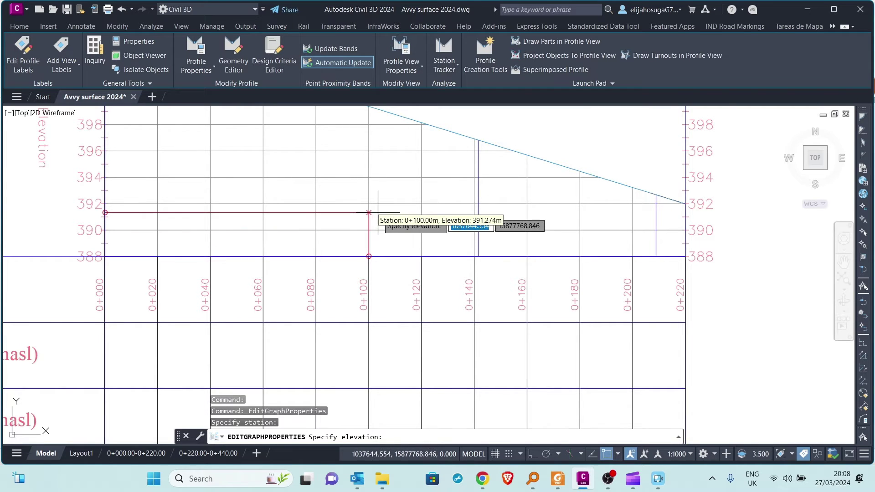
Step: Pick an elevation of 394 m in the profile view as the adjusted datum for the split at station 0+100.00
scroll(371, 210, "down", 4)
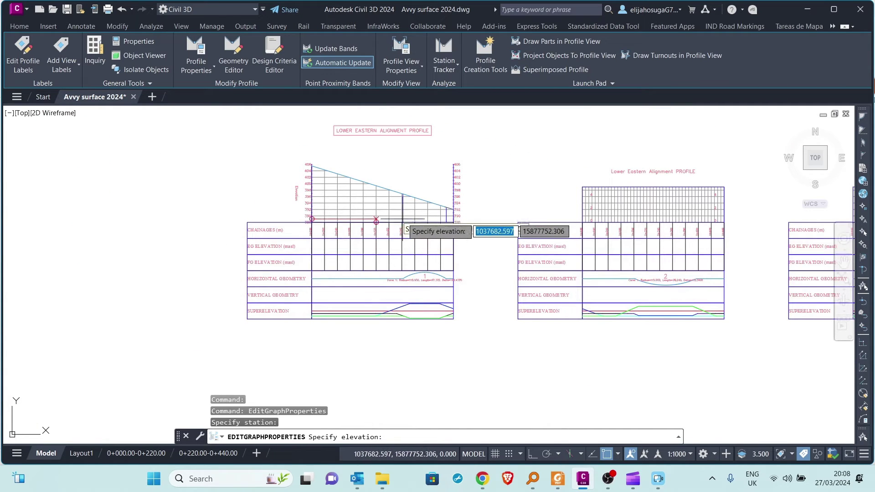
scroll(401, 202, "up", 4)
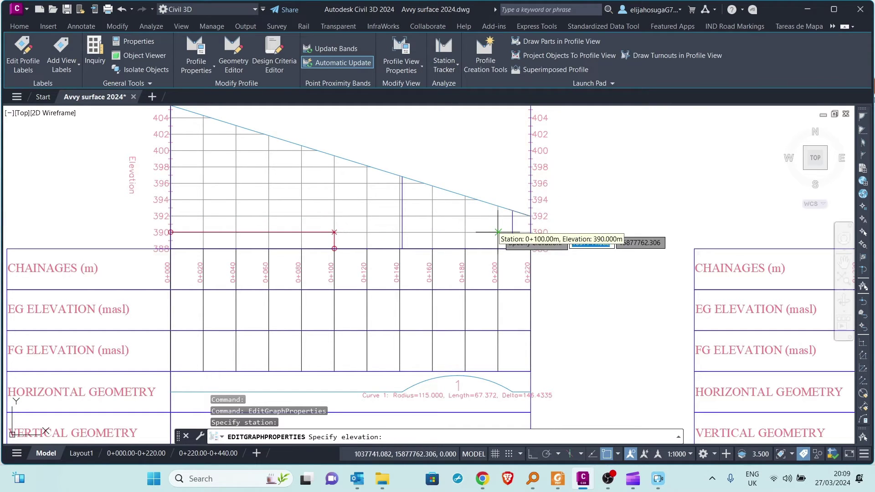
scroll(529, 223, "up", 4)
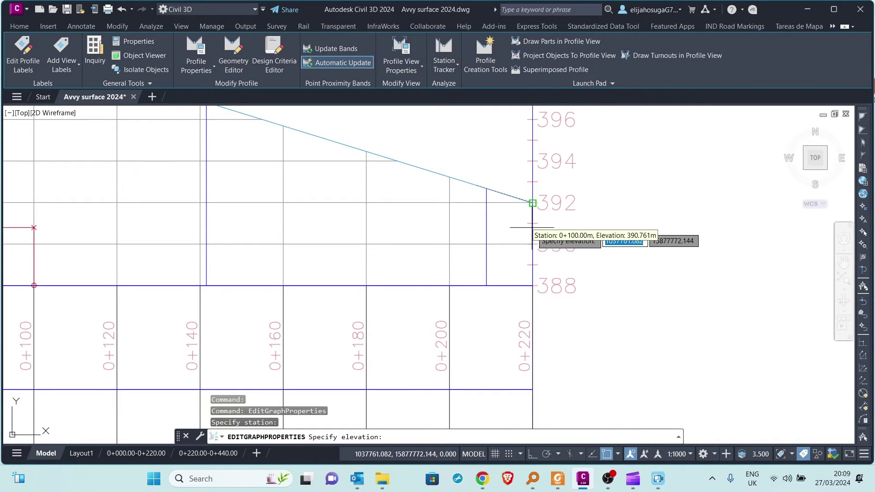
scroll(533, 249, "up", 5)
scroll(536, 243, "down", 6)
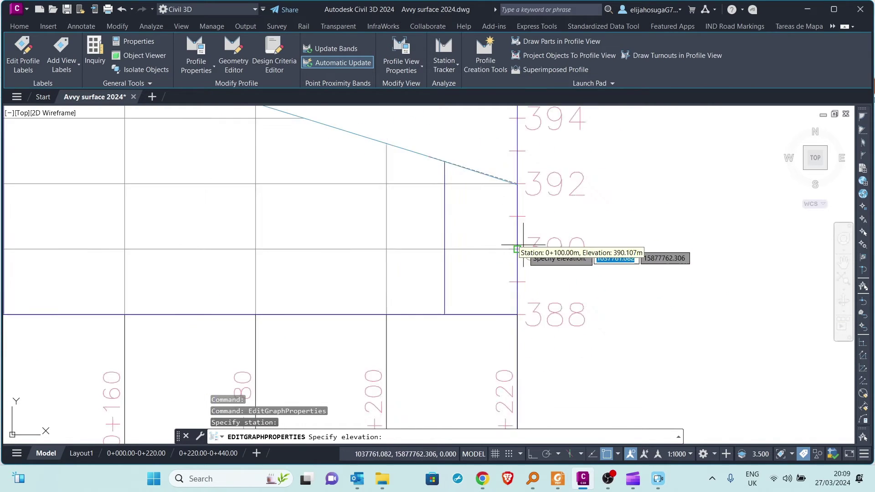
scroll(416, 249, "up", 4)
scroll(417, 247, "down", 4)
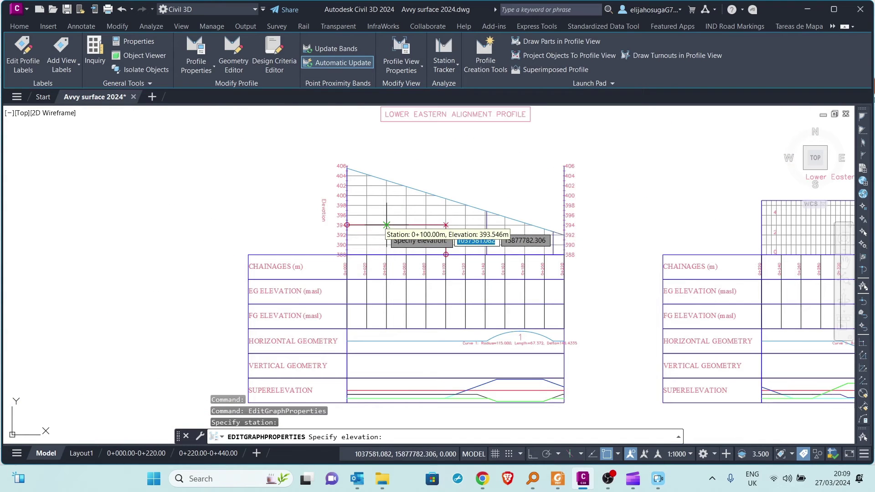
scroll(387, 206, "up", 4)
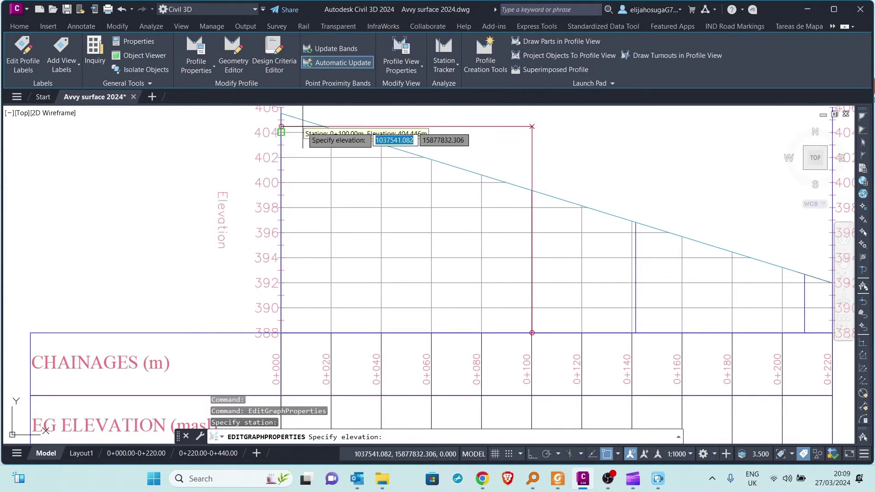
scroll(319, 160, "down", 2)
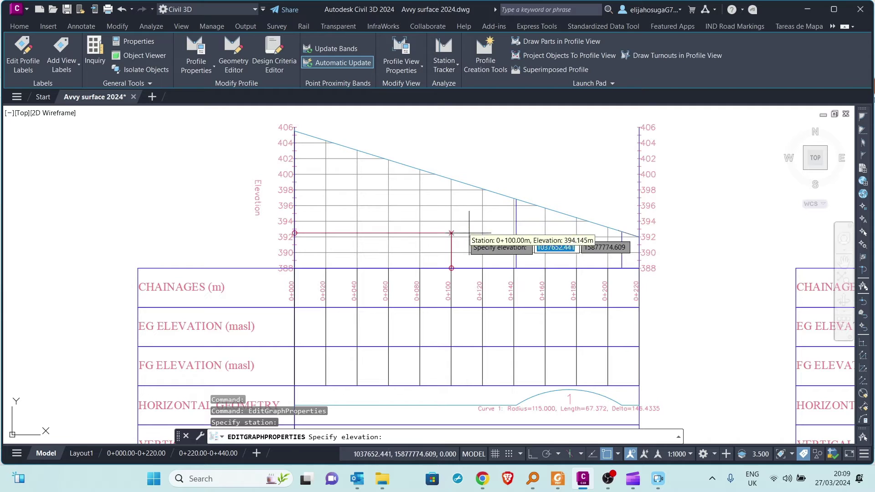
left_click(451, 221)
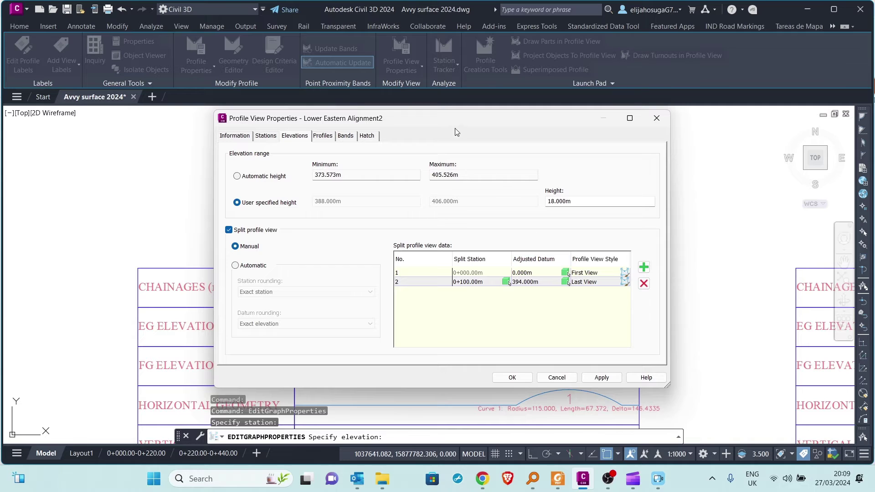
Step: Set the adjusted datum of the first split segment, starting at 0+000.00, to 396 m
left_click_drag(445, 121, 473, 282)
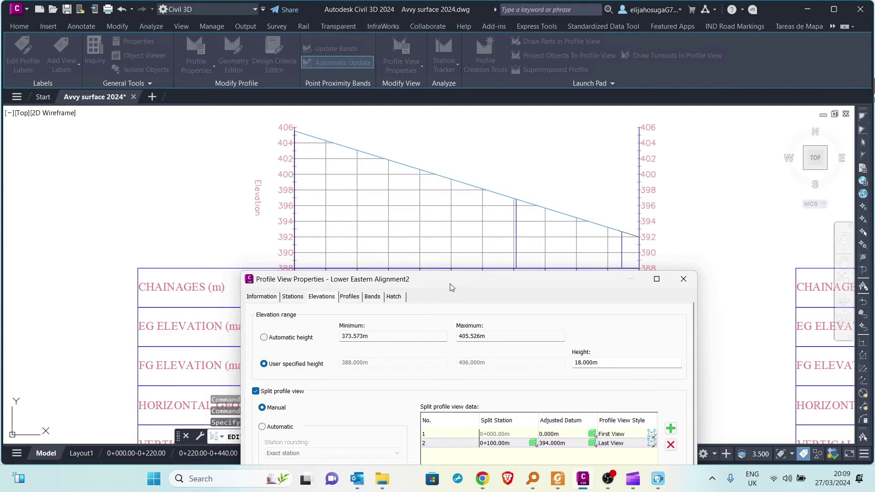
left_click_drag(451, 287, 405, 223)
left_click(508, 372)
left_click(507, 371)
type("396")
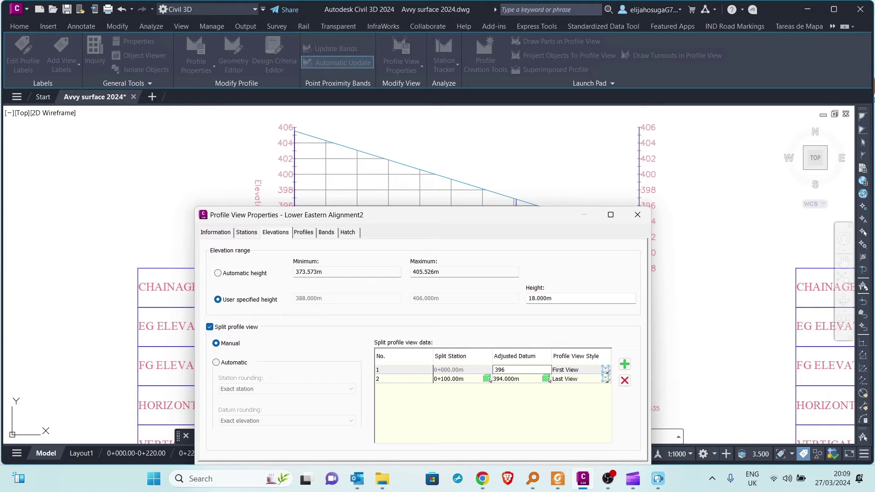
Step: Set the adjusted datum of the segment starting at 0+100.00 to 391 m and apply the split to the profile view
left_click_drag(399, 222, 607, 190)
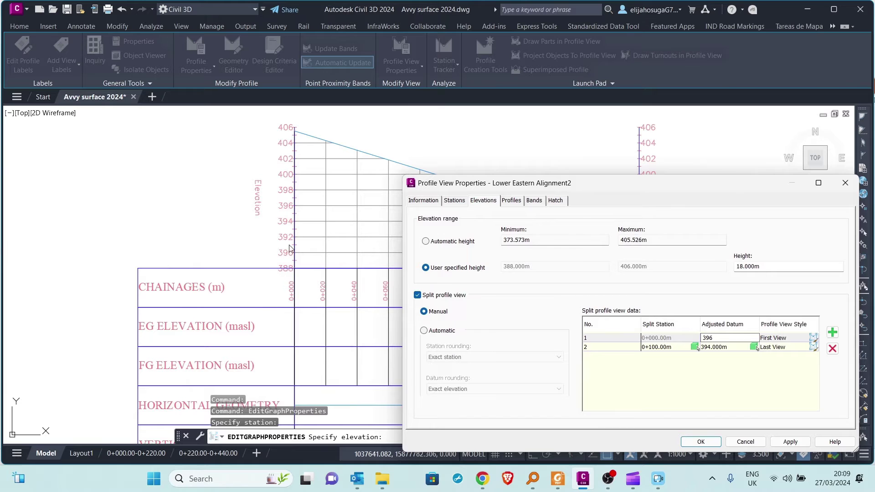
left_click_drag(624, 192, 508, 170)
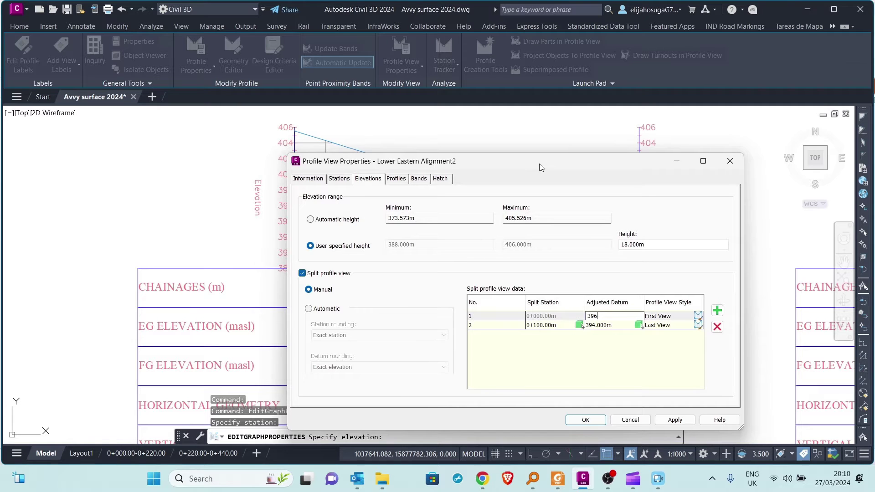
left_click_drag(540, 163, 460, 162)
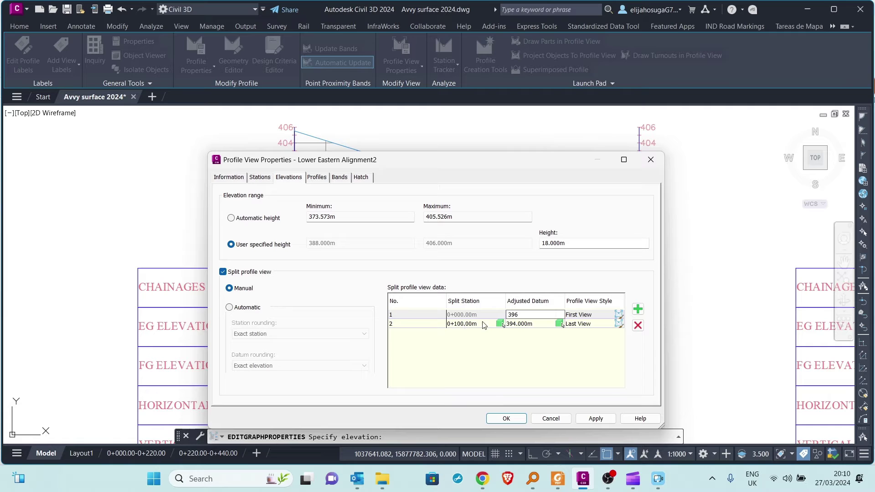
left_click(518, 324)
left_click(518, 322)
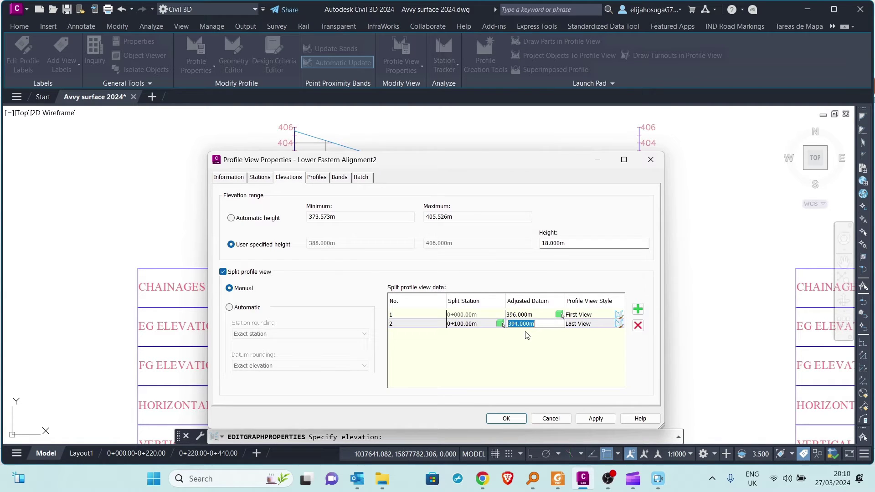
type("391")
left_click(595, 418)
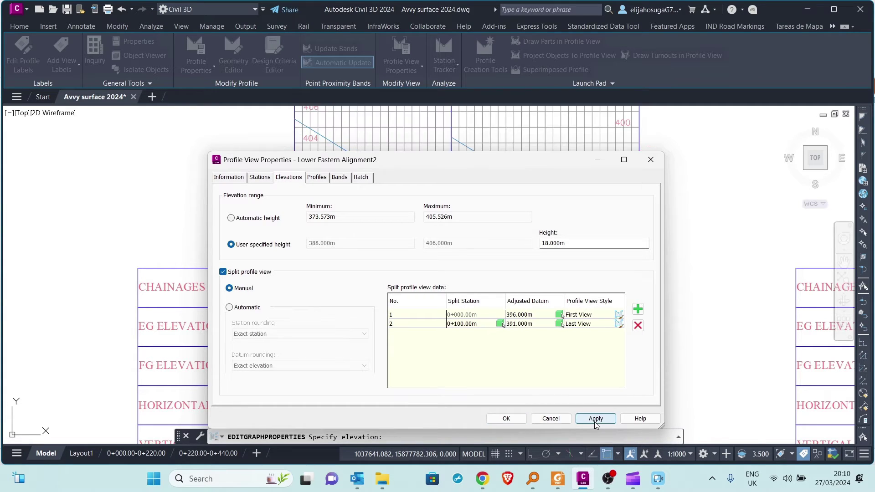
left_click(506, 418)
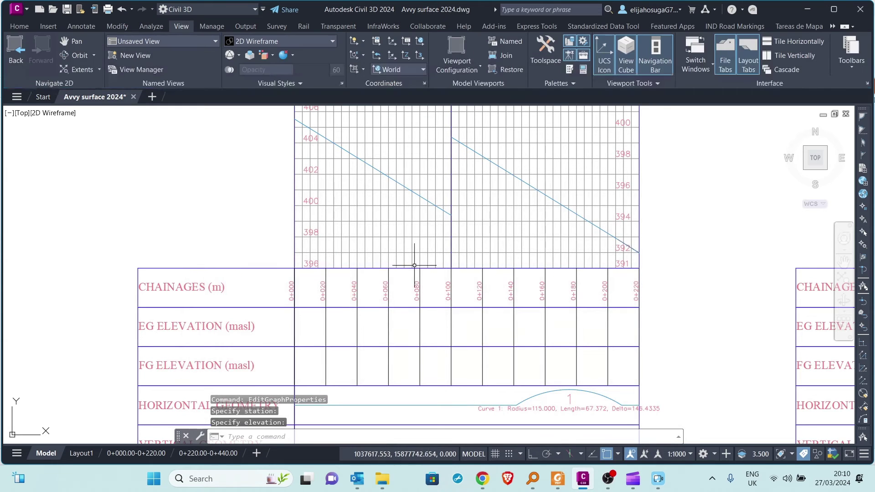
Step: Examine the two split segments in model space, comparing their profile lines, elevation grids and overall height
middle_click_drag(453, 207, 483, 265)
scroll(474, 309, "down", 4)
scroll(495, 320, "up", 6)
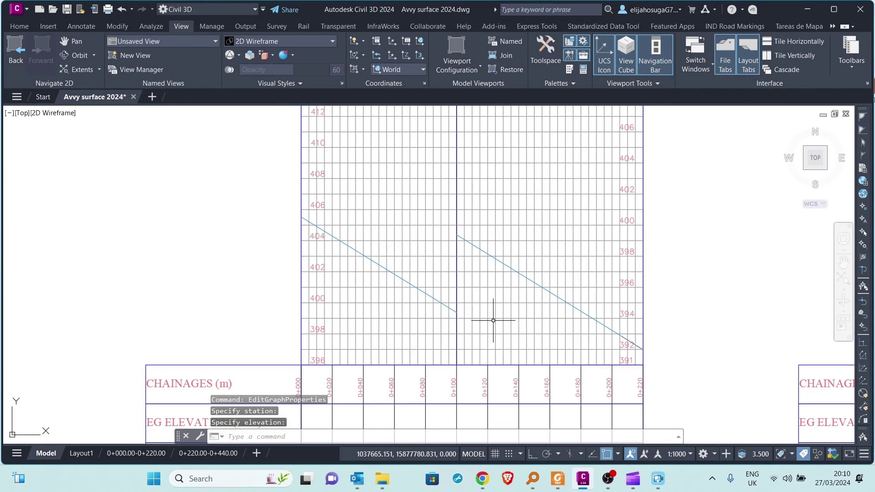
scroll(382, 263, "down", 4)
scroll(382, 263, "down", 5)
scroll(383, 255, "up", 7)
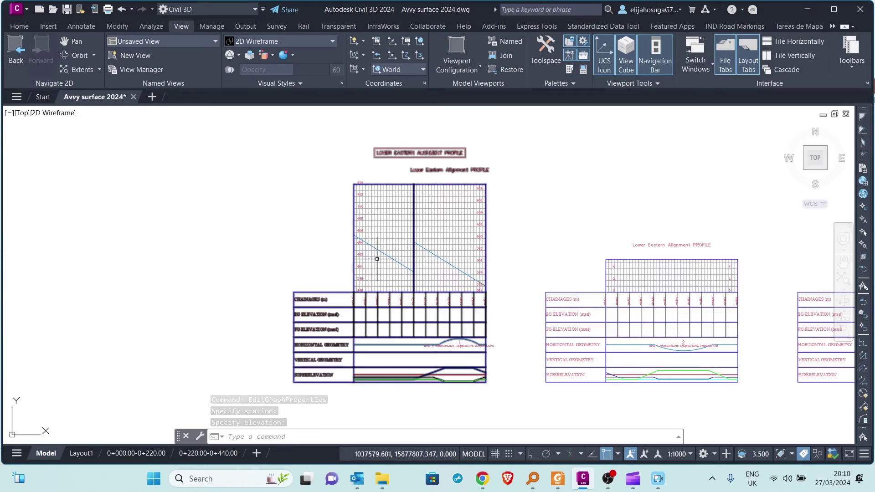
scroll(482, 277, "down", 1)
middle_click_drag(446, 289, 434, 262)
mouse_move(431, 219)
middle_mouse_down()
mouse_move(440, 246)
mouse_move(448, 162)
middle_mouse_up()
Step: Check how the split profile view fits the profile viewport on the 0+000.00-0+220.00 sheet
mouse_move(122, 456)
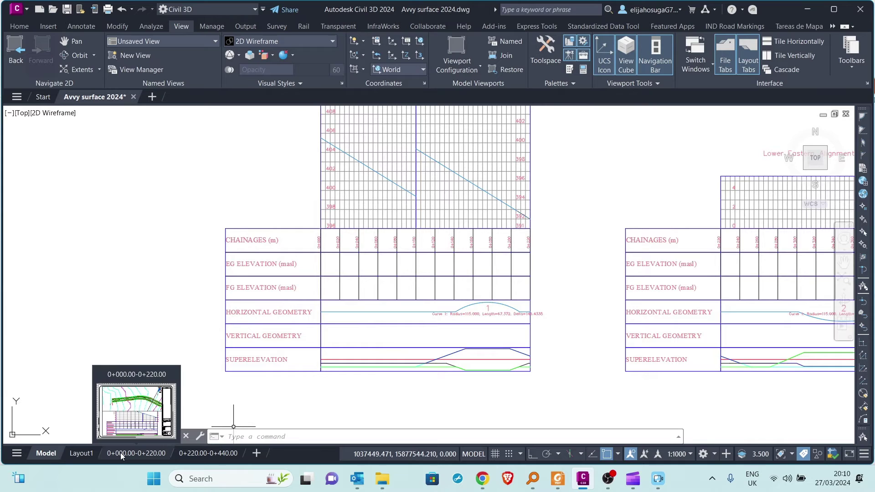
left_click(122, 456)
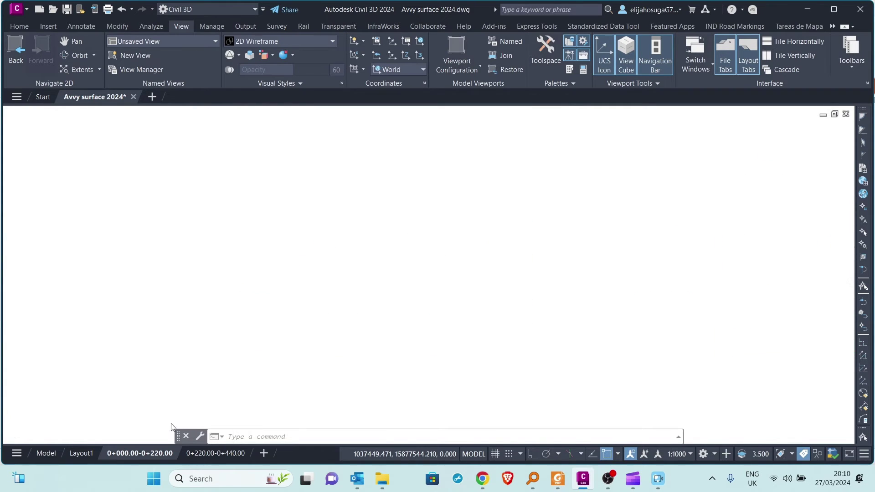
middle_click_drag(542, 259, 501, 282)
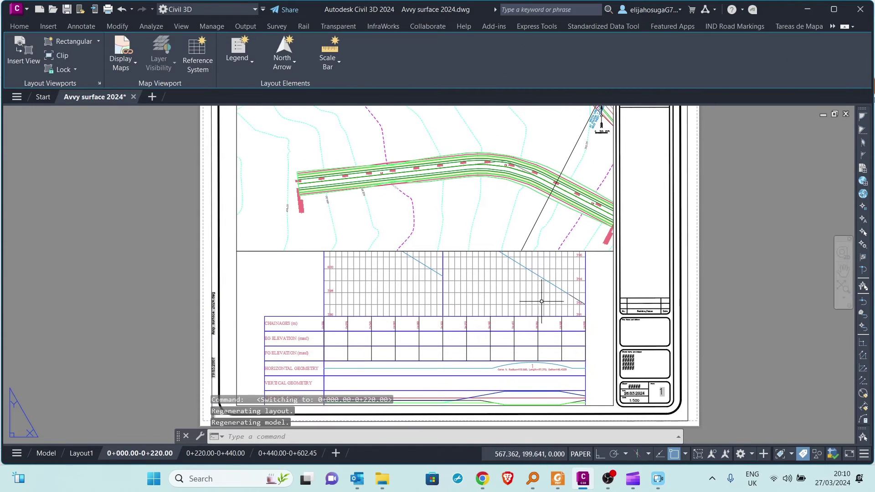
scroll(488, 264, "up", 2)
scroll(479, 264, "down", 5)
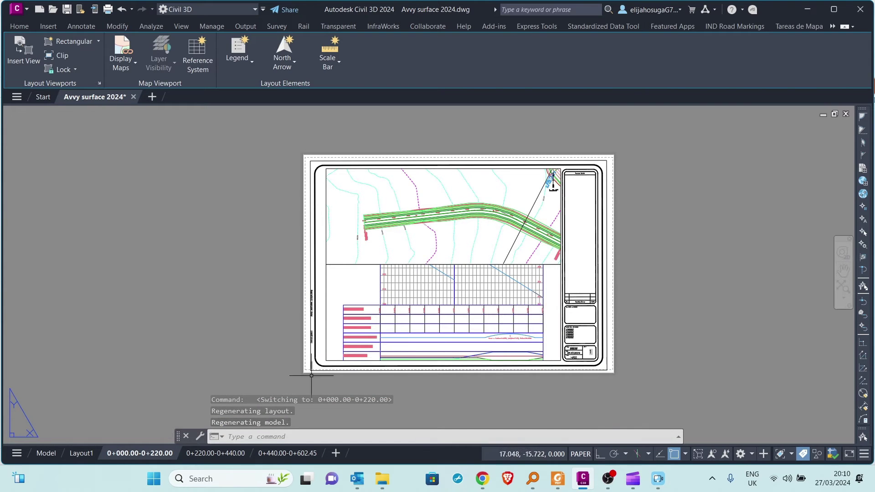
scroll(497, 284, "up", 4)
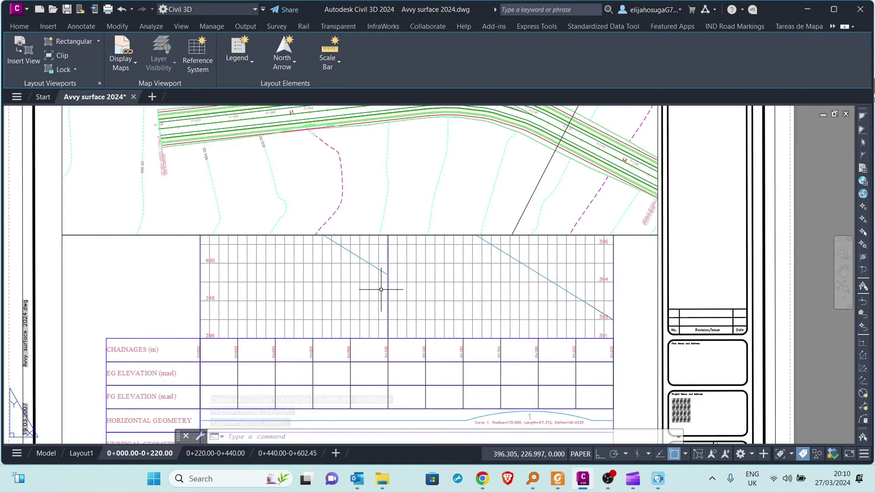
scroll(382, 289, "down", 2)
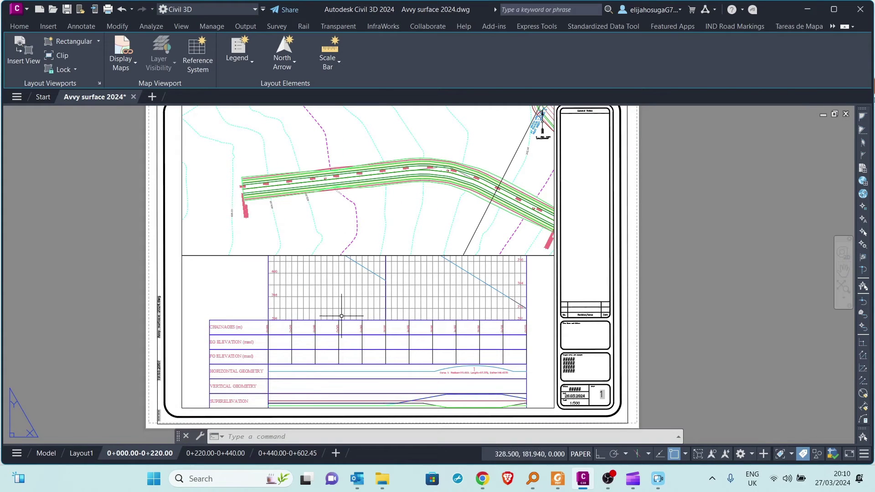
Step: Reopen the split profile view's properties from model space and assign the Lower Eastern Profile View style to the first segment
left_click(57, 453)
middle_click_drag(415, 210, 465, 316)
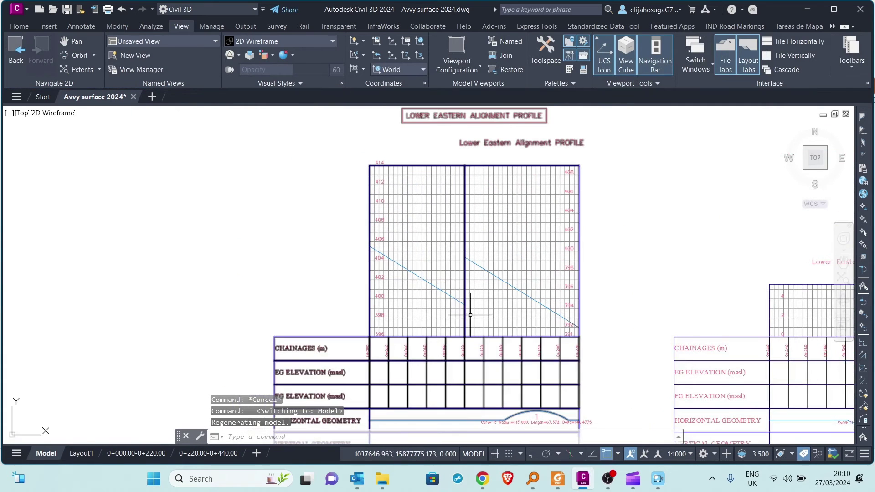
left_click(422, 239)
right_click(421, 238)
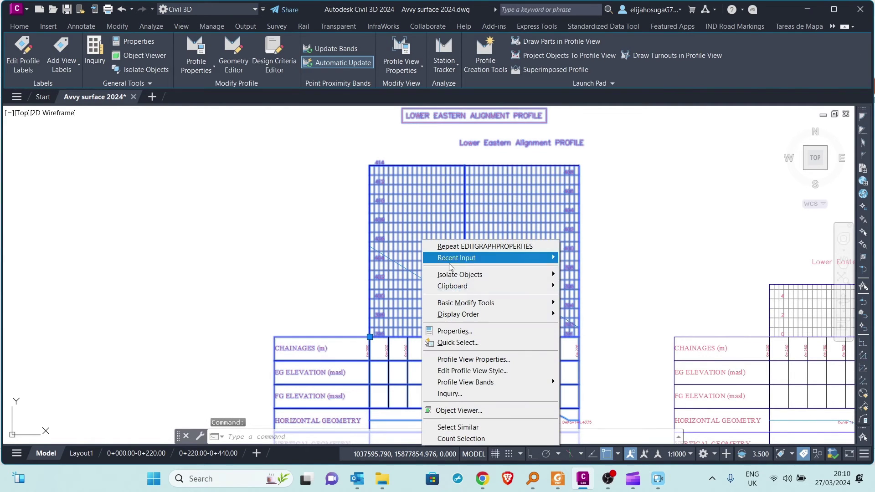
left_click(468, 359)
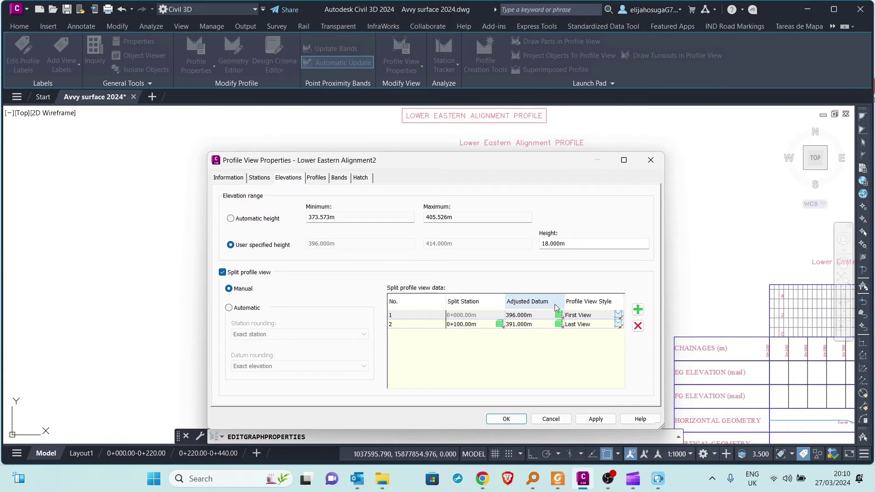
left_click(601, 319)
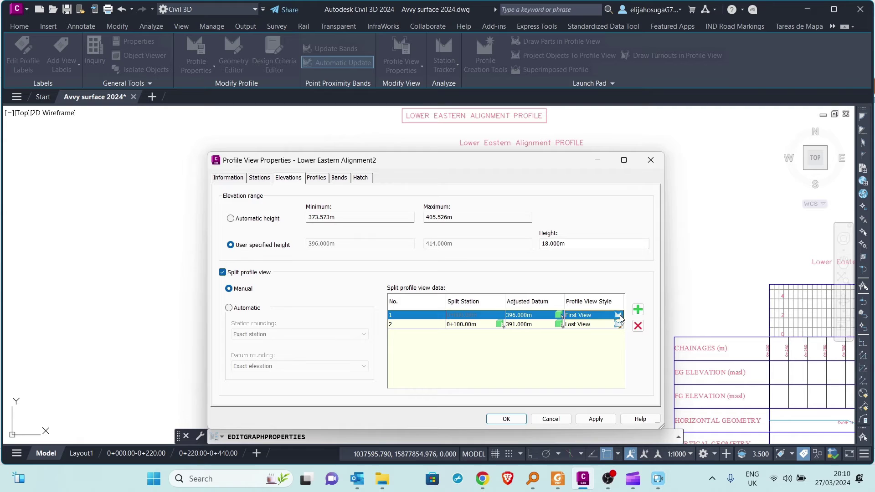
left_click(619, 316)
left_click(458, 229)
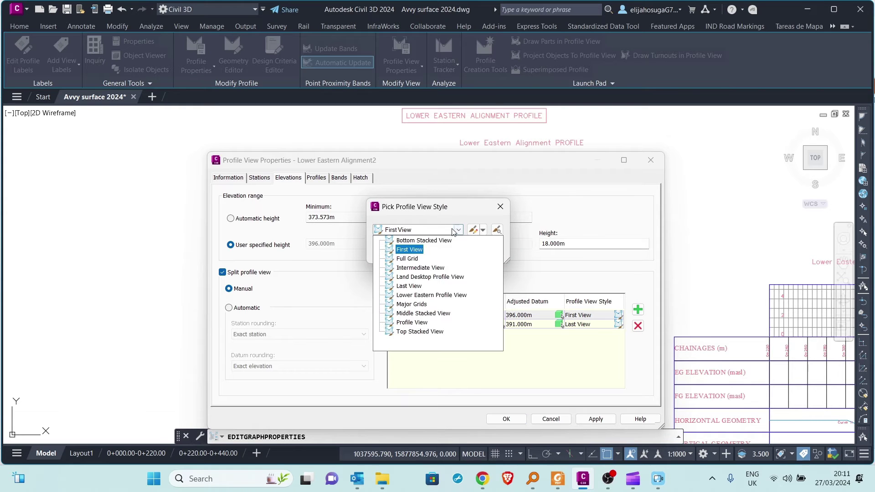
left_click(419, 292)
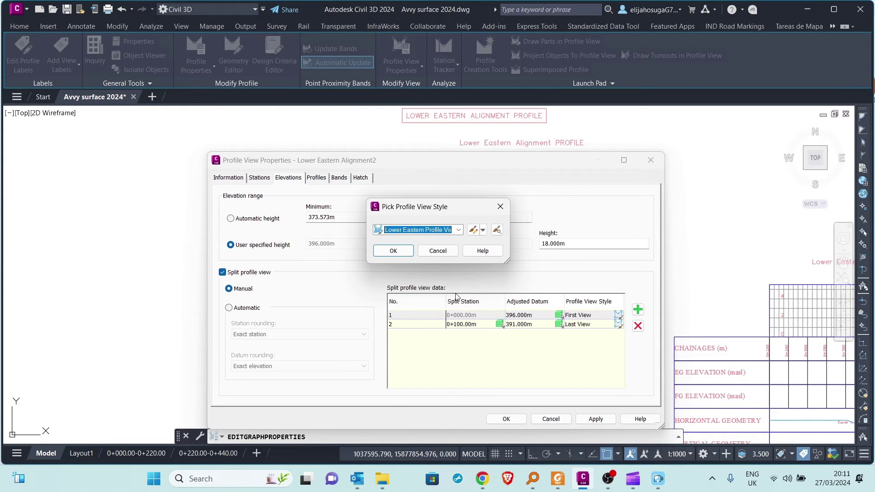
left_click(404, 253)
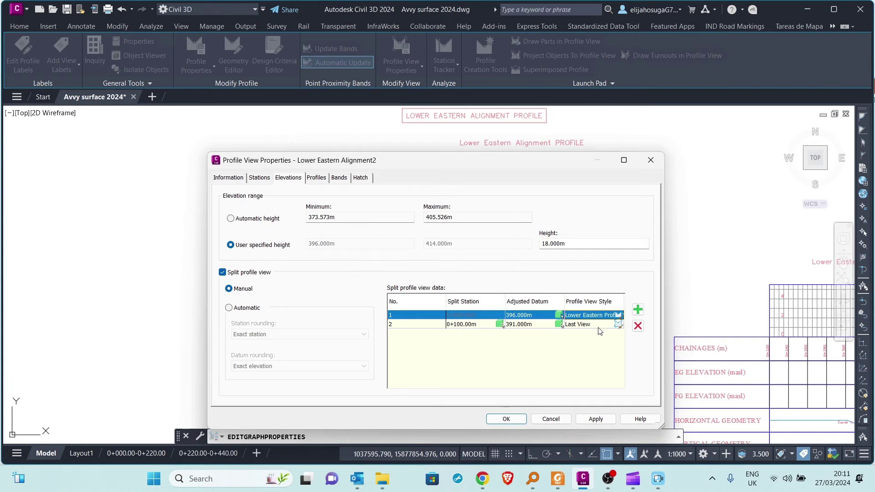
Step: Assign the Lower Eastern Profile View style to the second split segment, which starts at 0+100.00, and apply it to the profile view
left_click(614, 326)
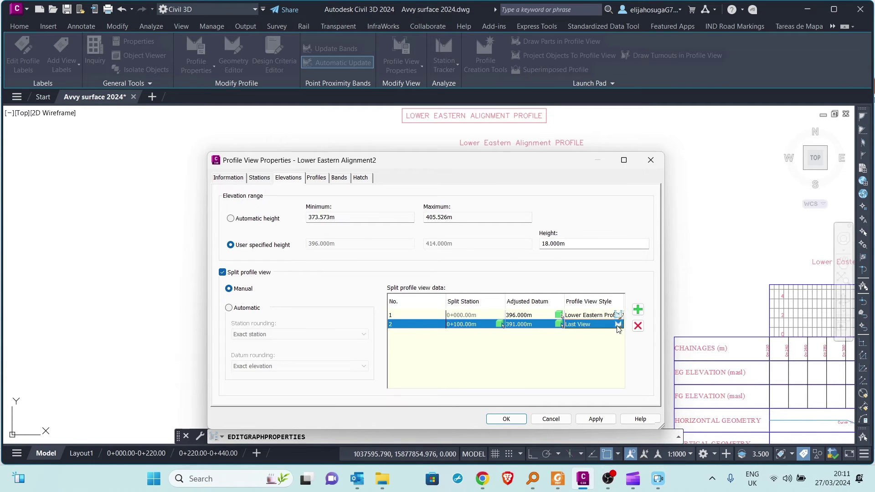
left_click(618, 325)
left_click(458, 229)
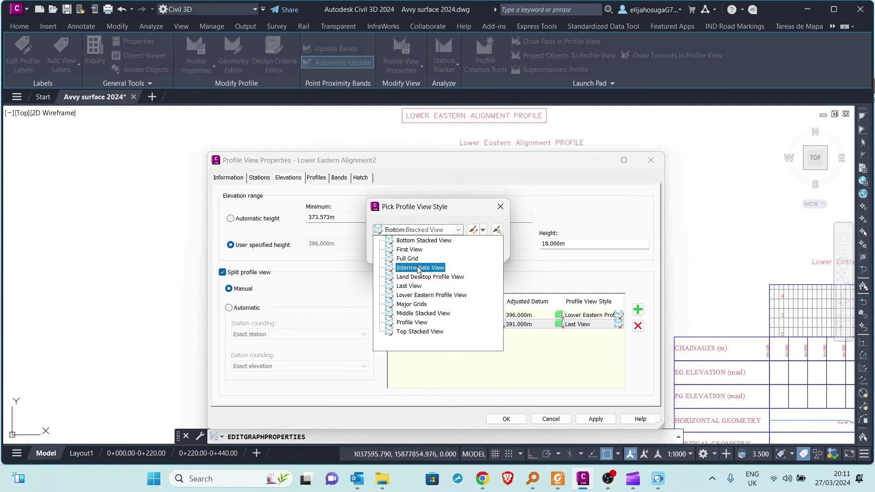
left_click(417, 295)
left_click(400, 250)
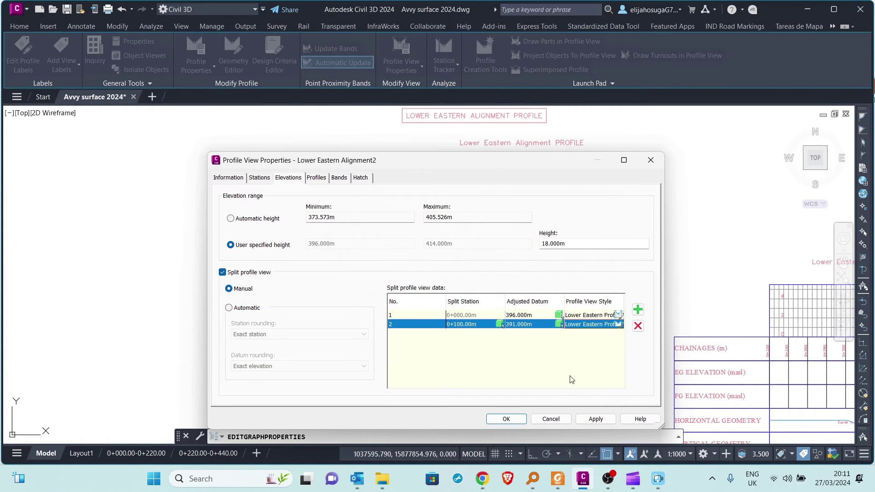
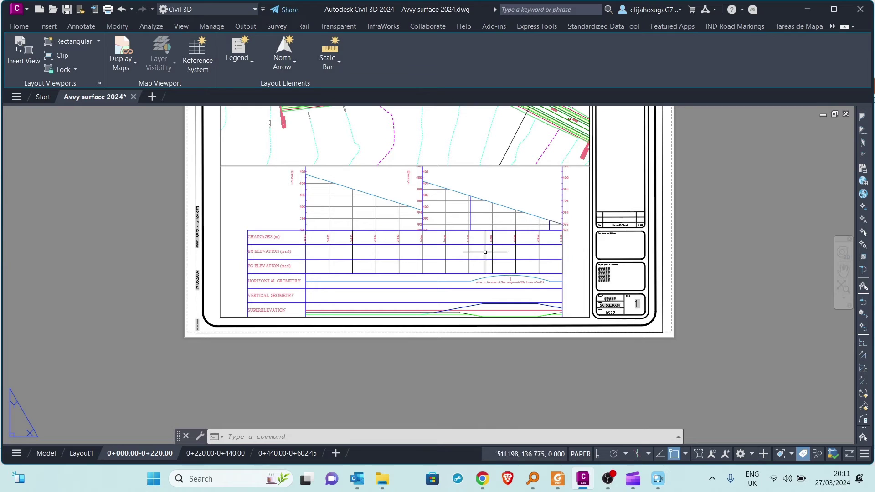
Step: Try to reposition the profile view inside the profile viewport on the 0+000.00-0+220.00 sheet
double_click(280, 230)
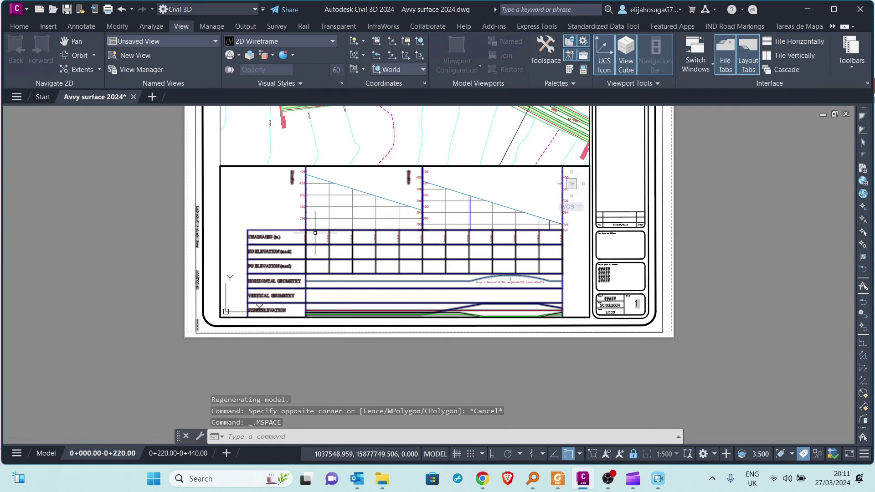
middle_click_drag(362, 250, 405, 284)
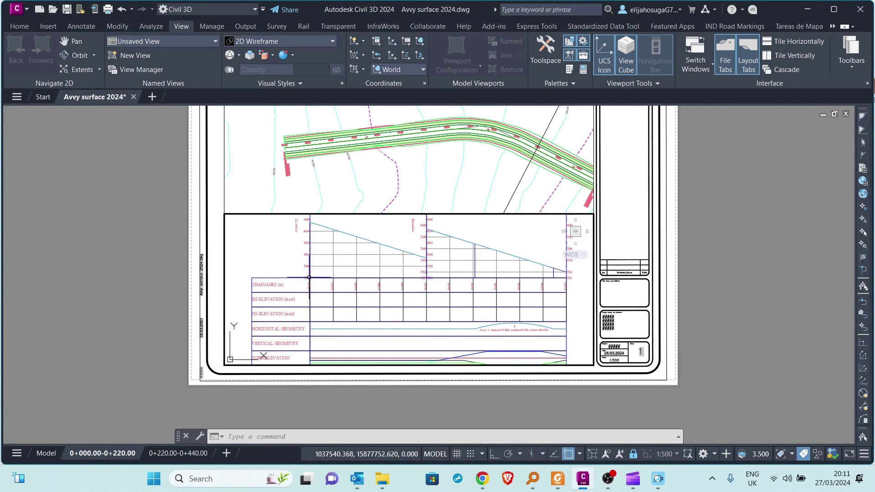
double_click(631, 235)
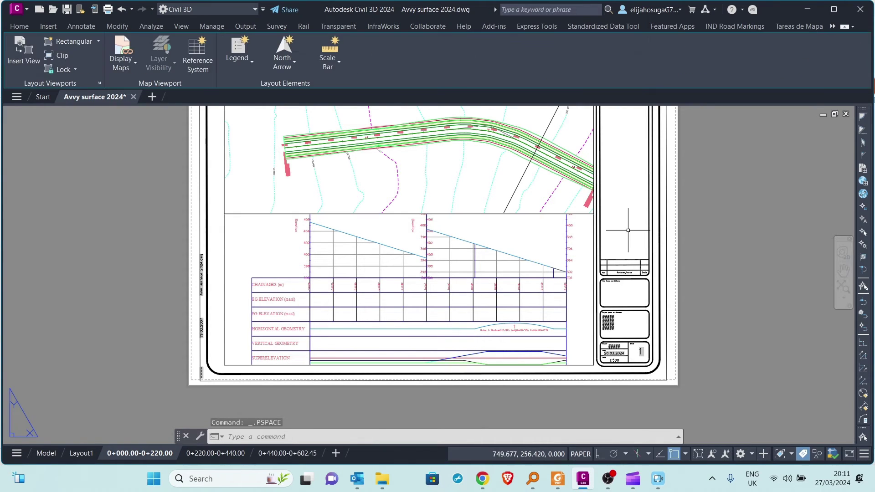
Step: Unlock the profile viewport by setting its Display locked property to No, then clear the selection
left_click(223, 238)
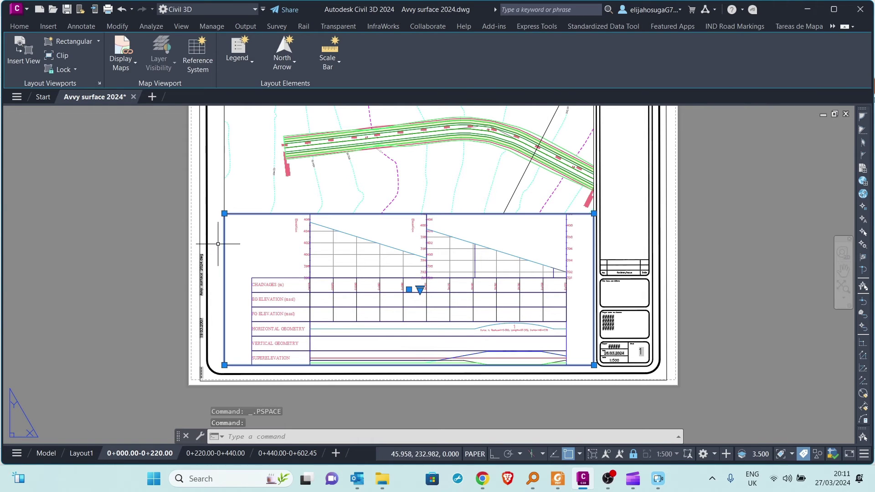
key("ctrl+1")
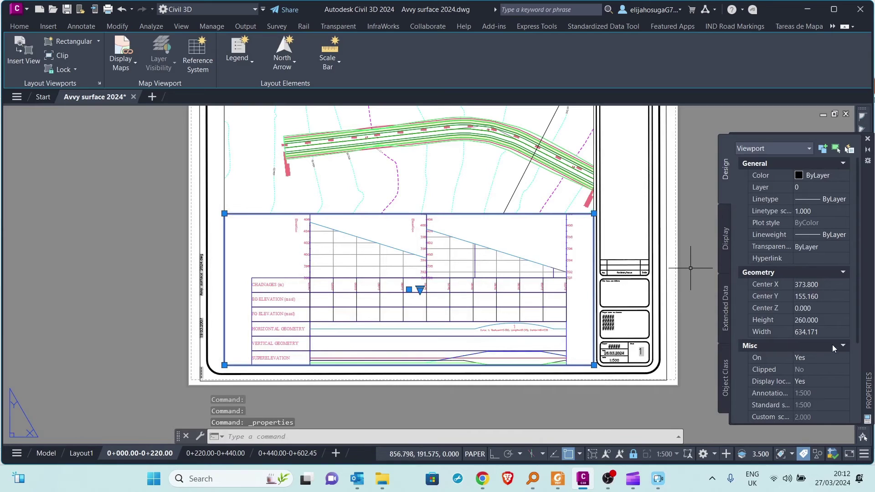
scroll(832, 346, "down", 2)
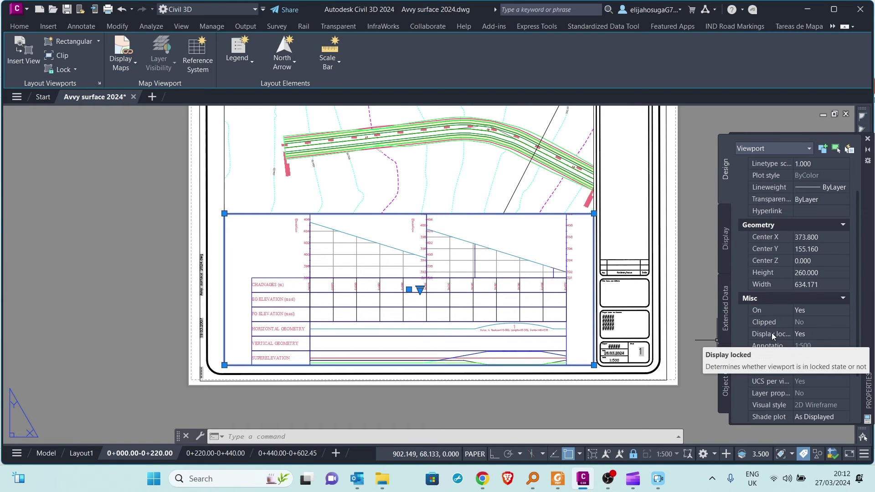
left_click(819, 336)
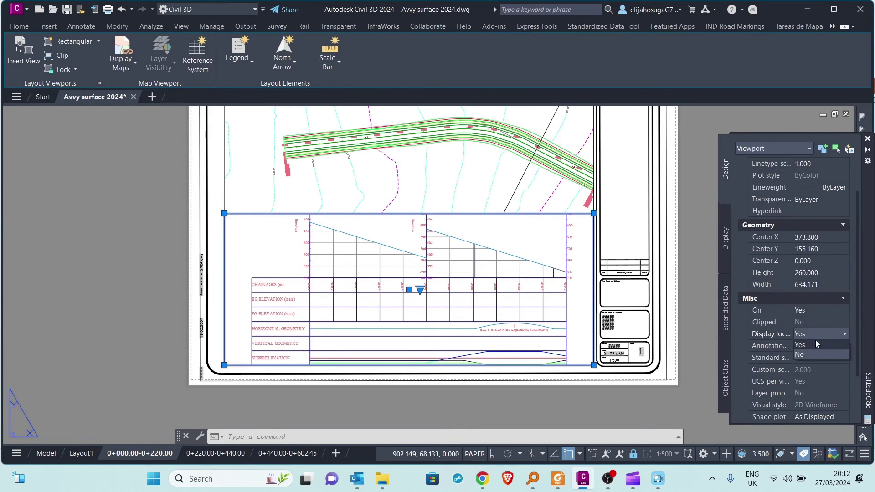
left_click(808, 355)
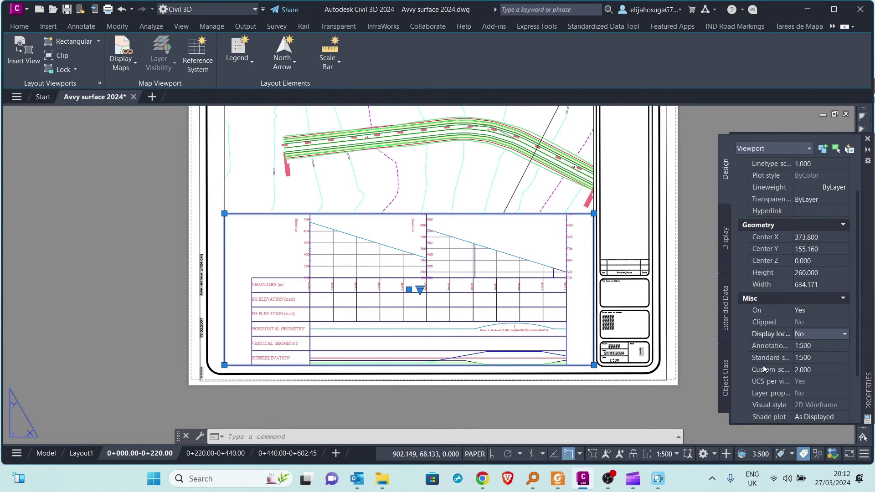
left_click(680, 407)
left_click(679, 407)
key("Escape")
Step: Shift the profile view slightly within the unlocked viewport so the full grid and all data bands fit, and return to paper space
left_click(269, 253)
left_click(269, 253)
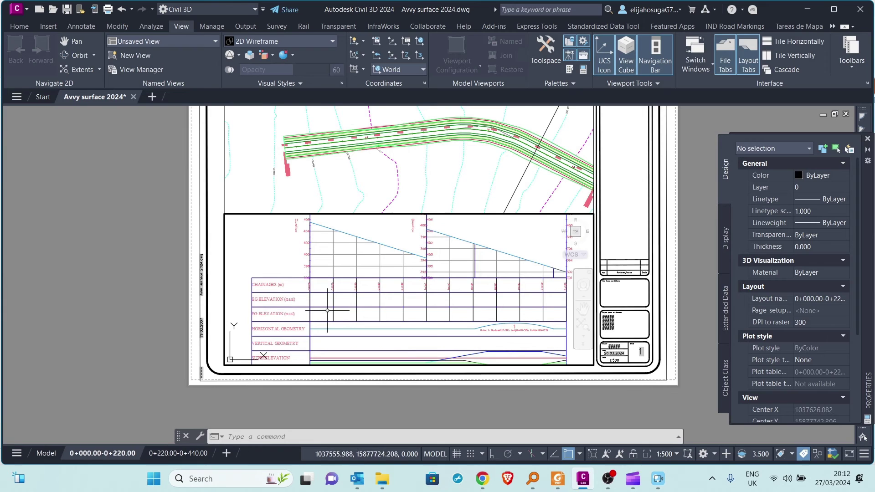
middle_click_drag(371, 297, 368, 295)
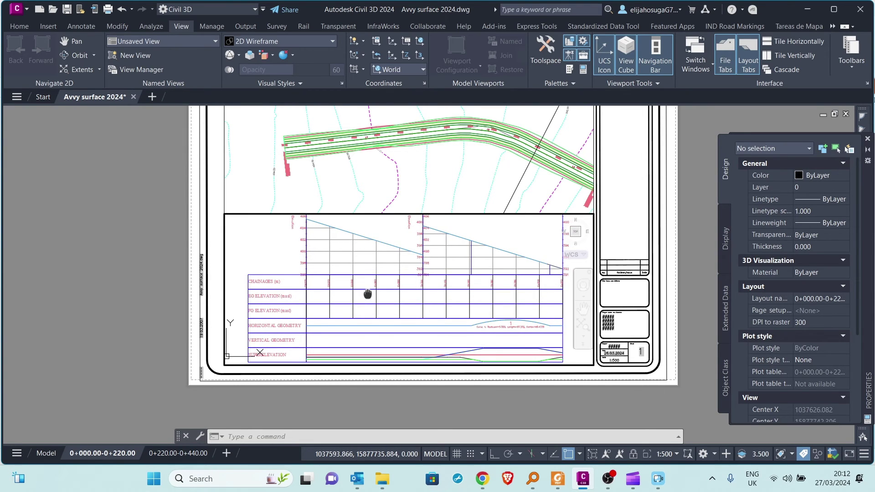
middle_click_drag(367, 295, 368, 296)
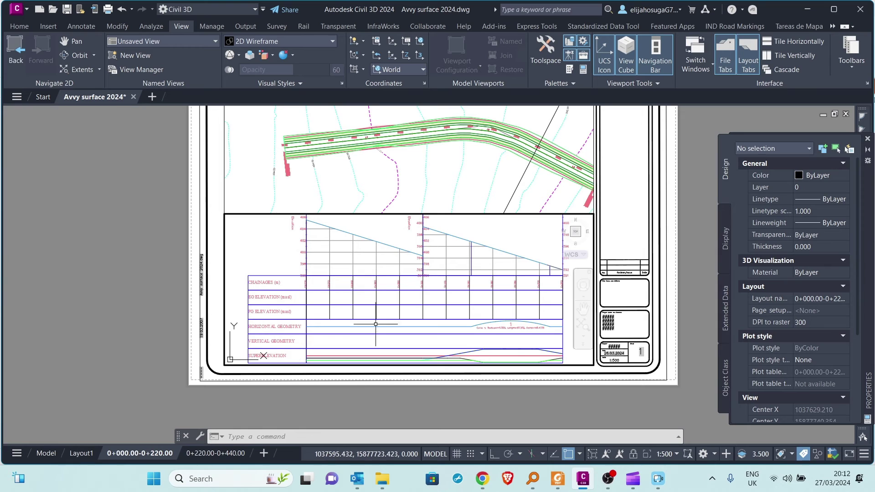
double_click(370, 403)
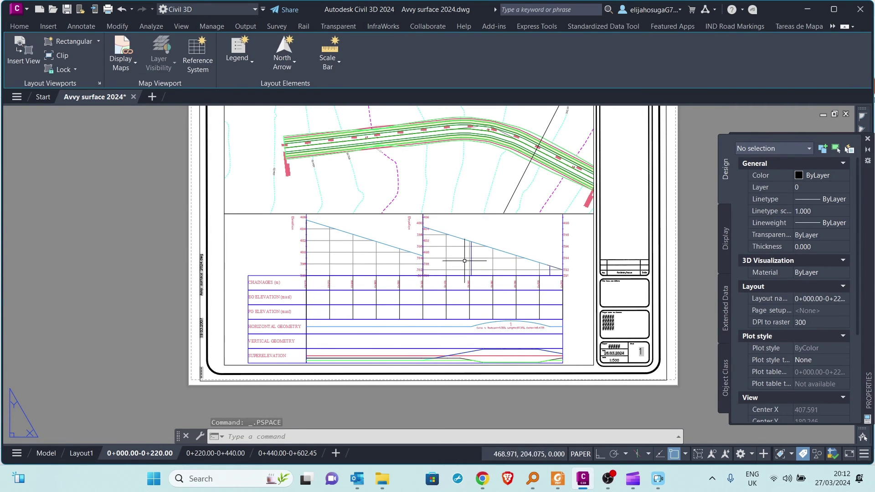
Step: Check the fit of the plan and the split profile within their viewports, including the start of the profile line and the bands
scroll(483, 283, "up", 2)
scroll(413, 193, "up", 2)
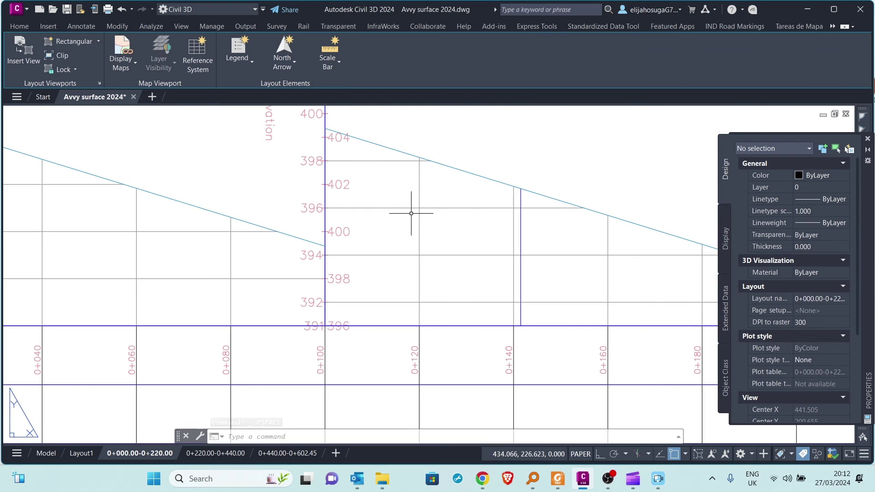
scroll(411, 211, "down", 8)
scroll(404, 243, "up", 4)
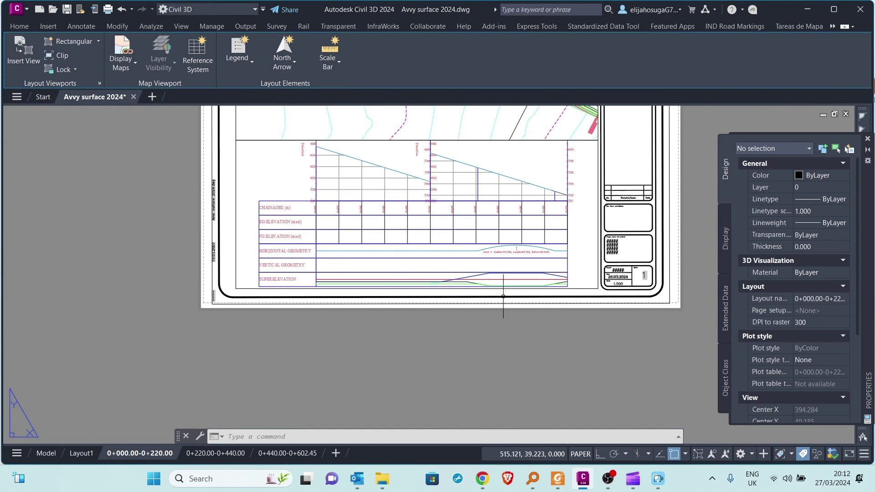
scroll(494, 246, "down", 2)
middle_click_drag(472, 245, 441, 291)
scroll(421, 187, "up", 4)
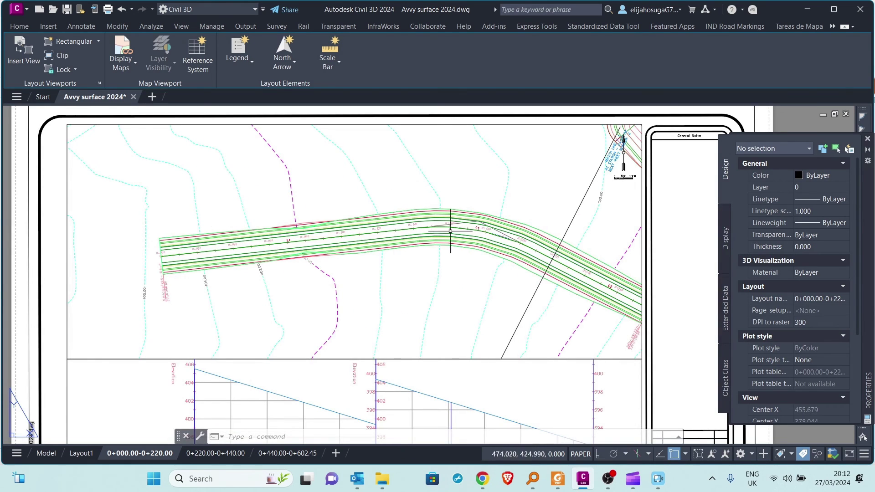
scroll(508, 276, "down", 5)
scroll(449, 312, "up", 5)
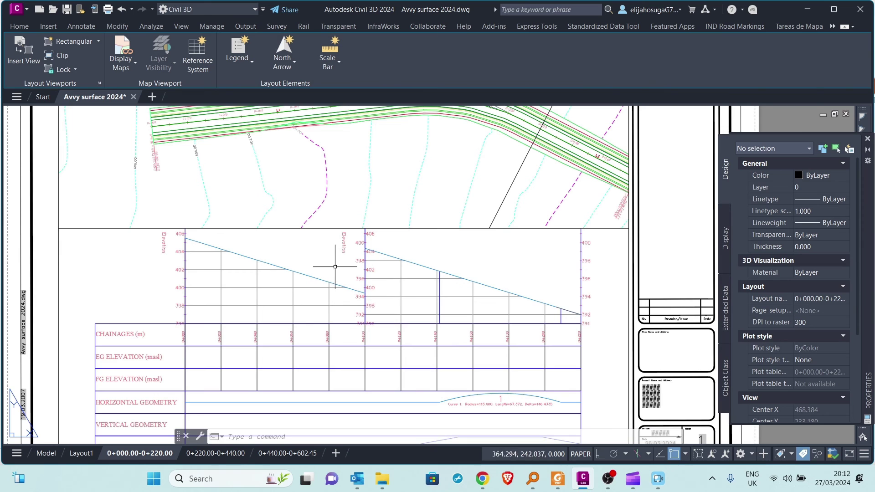
scroll(335, 266, "down", 4)
scroll(315, 255, "up", 2)
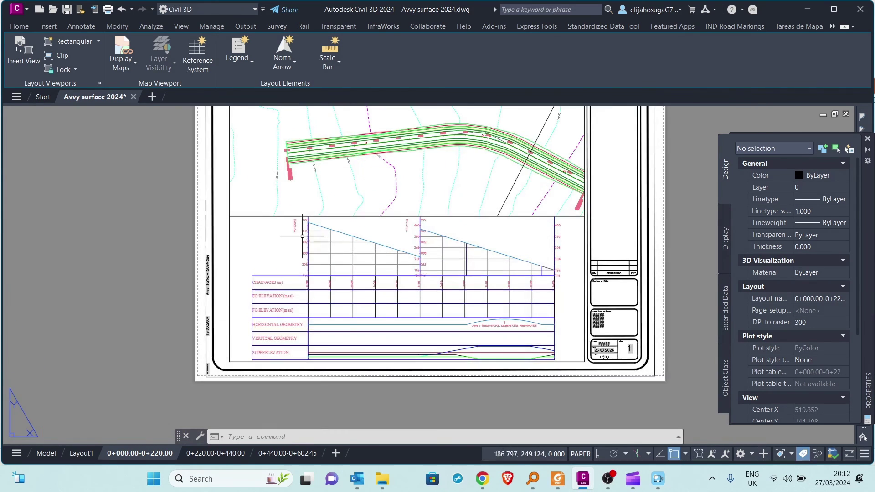
scroll(303, 236, "up", 5)
scroll(310, 328, "down", 3)
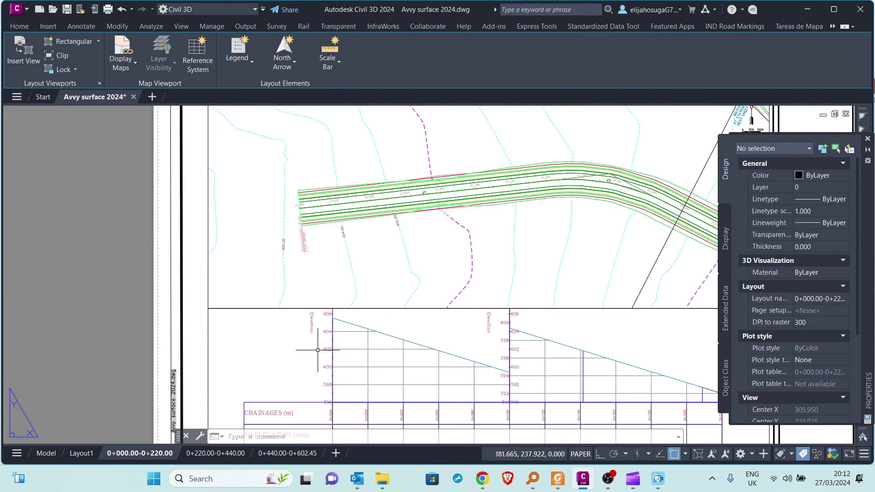
scroll(337, 322, "up", 4)
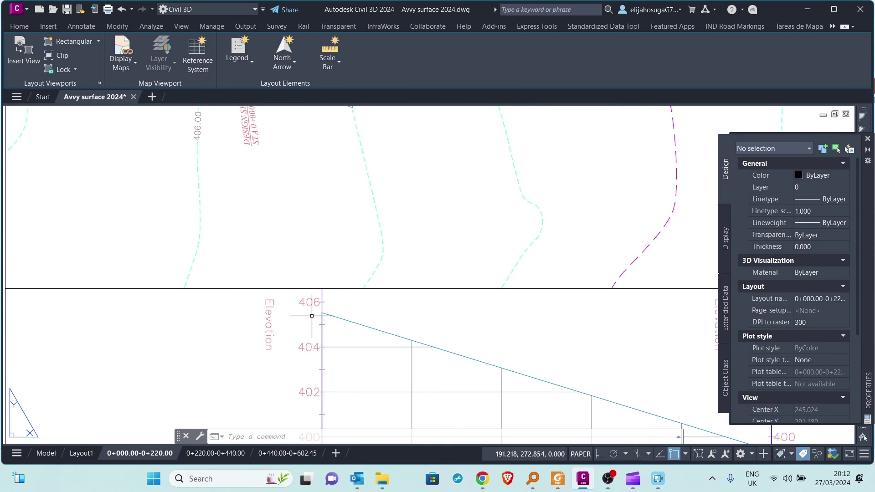
scroll(308, 294, "down", 6)
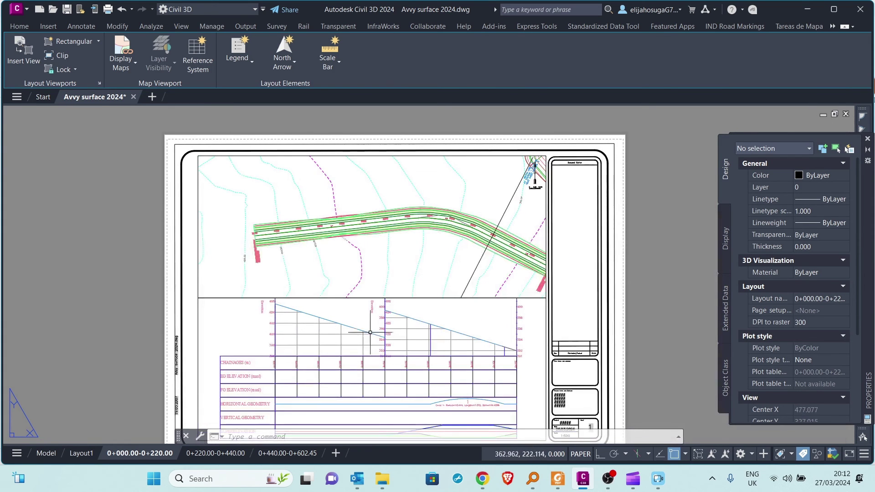
Step: Compare the two segments' elevation labels and profile line ends at the 0+100 split, and review the whole sheet
scroll(373, 343, "up", 5)
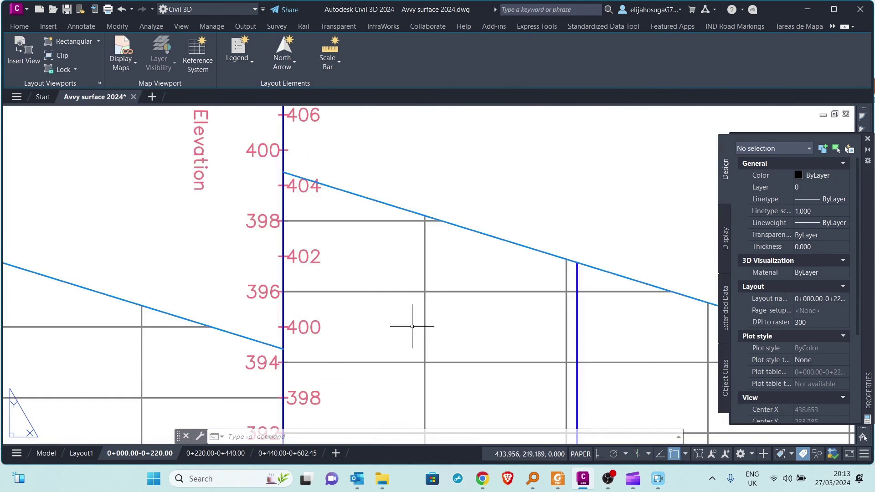
scroll(410, 332, "down", 3)
scroll(406, 342, "up", 4)
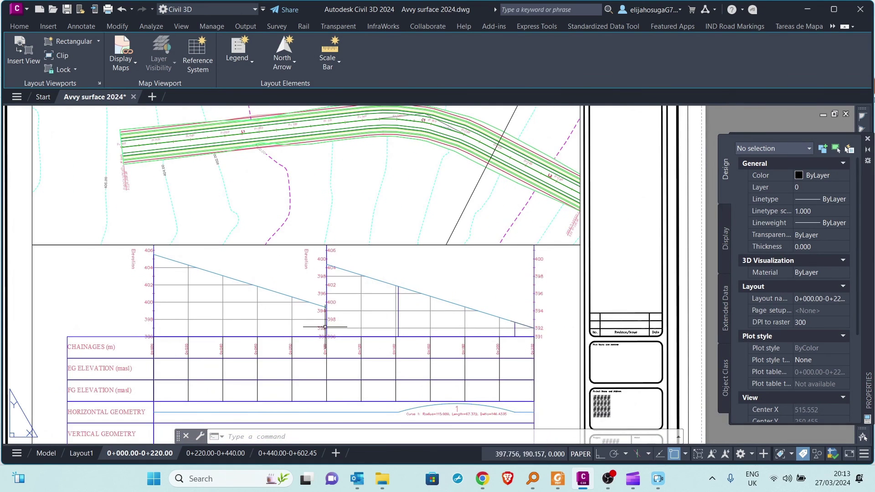
scroll(378, 277, "down", 6)
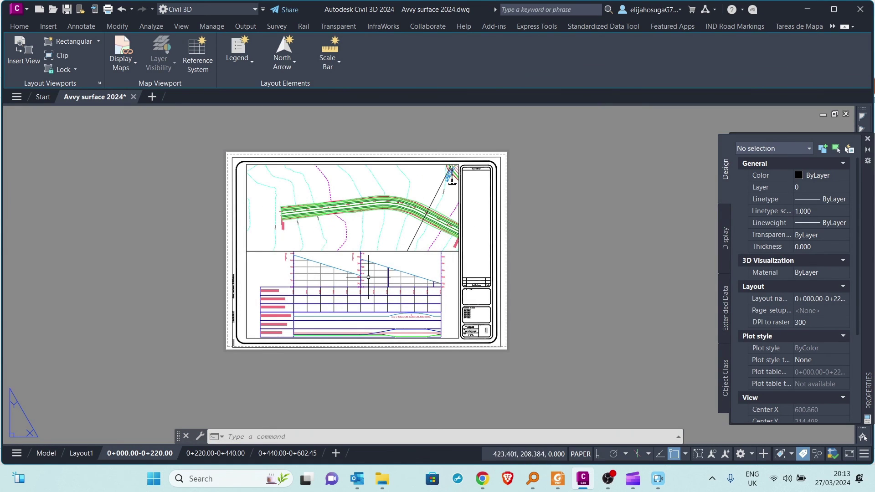
scroll(362, 268, "up", 2)
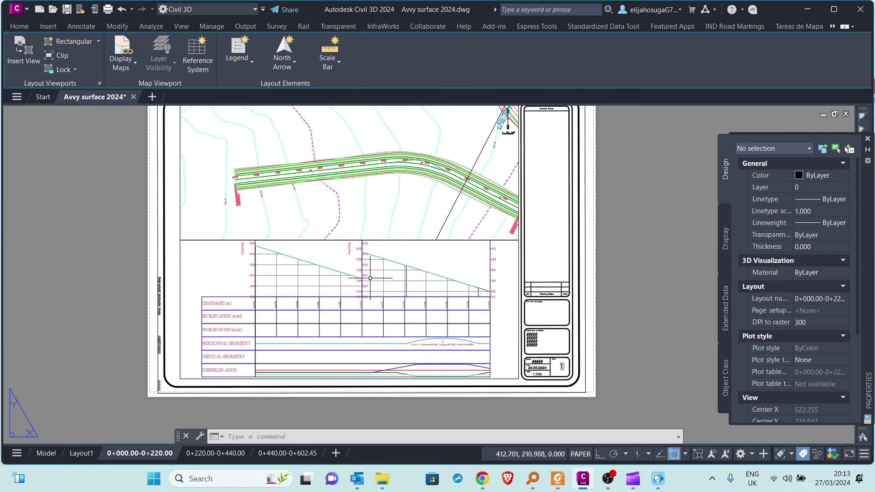
scroll(355, 296, "up", 4)
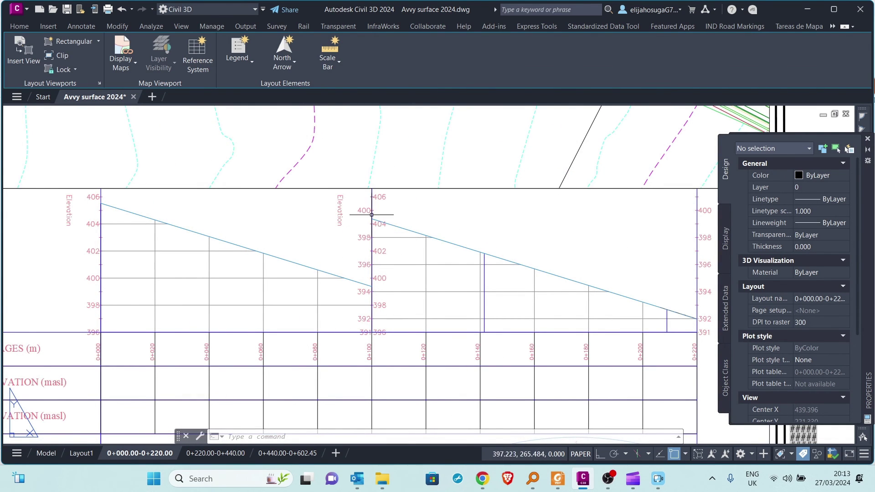
scroll(362, 296, "up", 4)
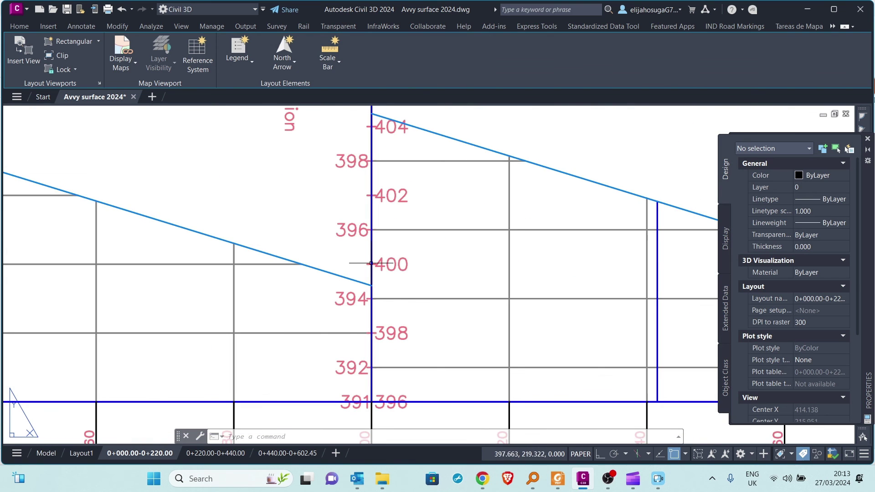
middle_click_drag(364, 229, 379, 296)
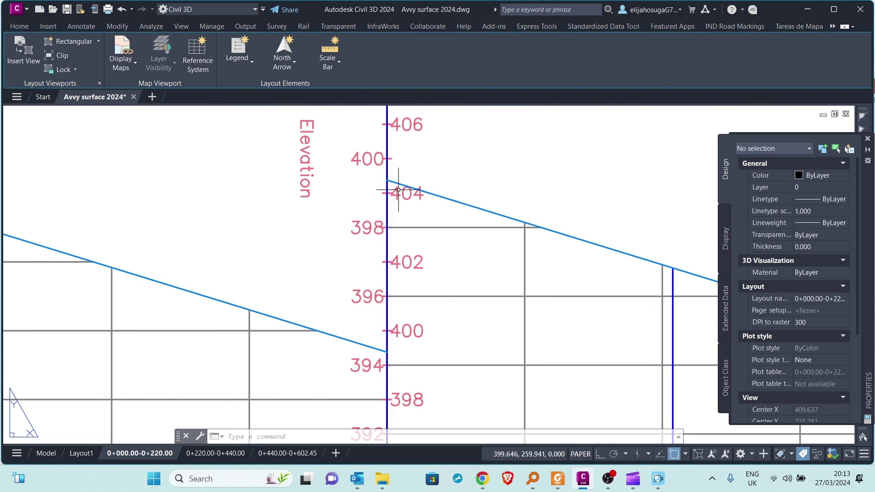
scroll(398, 189, "down", 6)
middle_click_drag(395, 195, 368, 202)
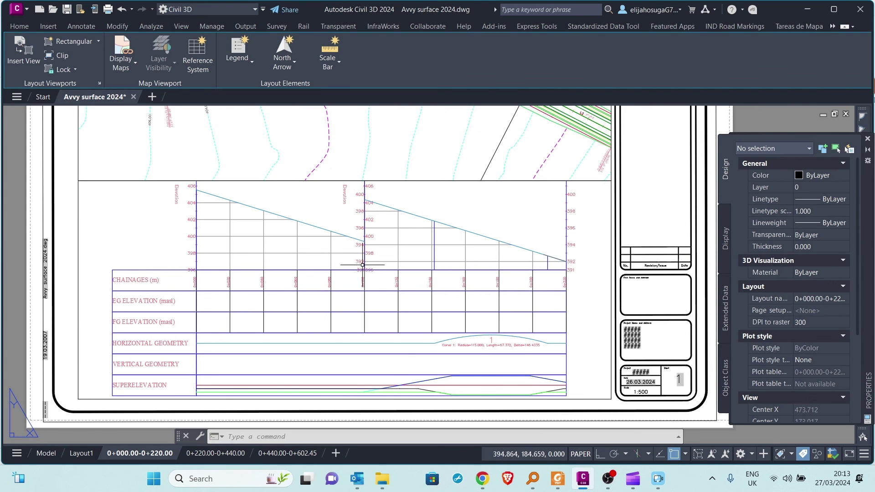
scroll(501, 292, "up", 3)
scroll(479, 269, "down", 6)
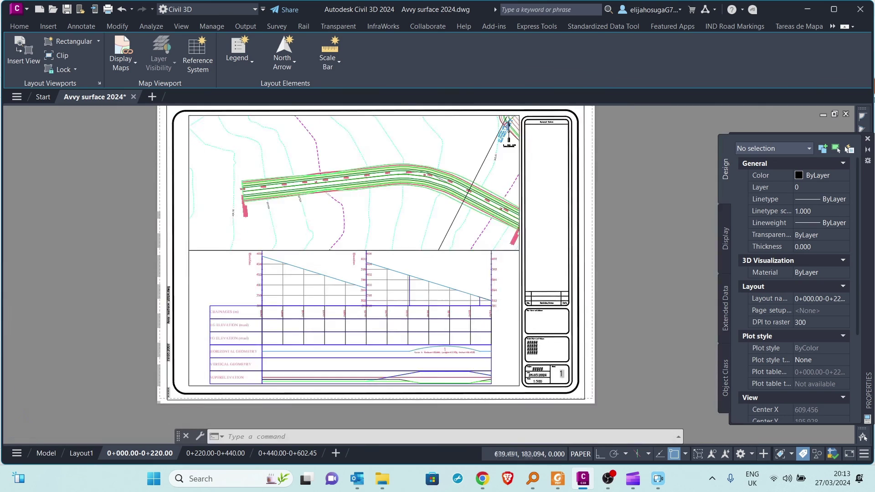
scroll(353, 268, "down", 2)
middle_click_drag(397, 252, 393, 216)
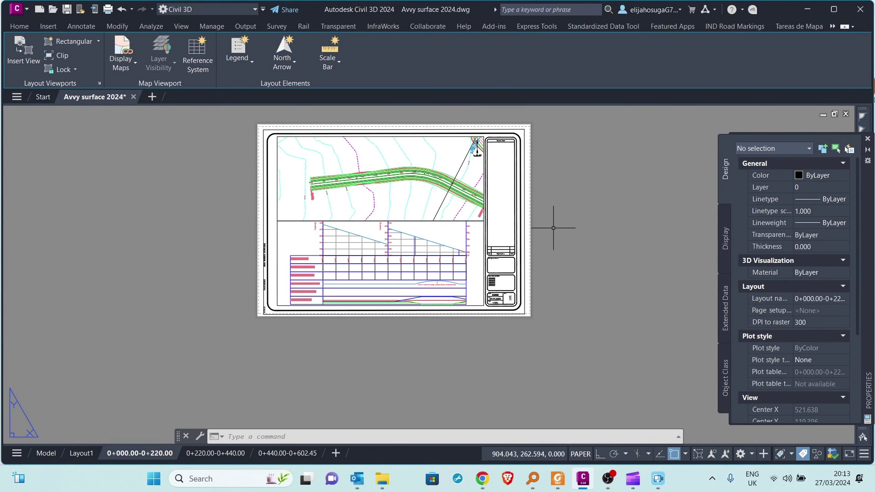
left_click(586, 237)
left_click(590, 285)
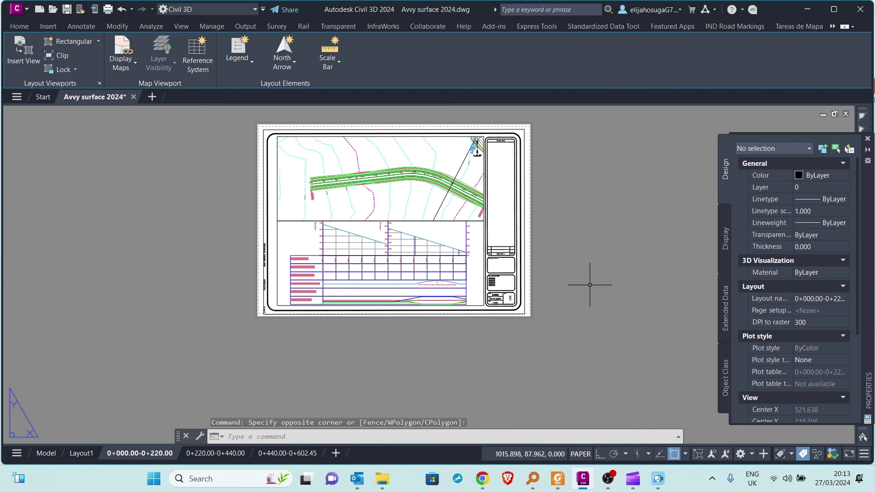